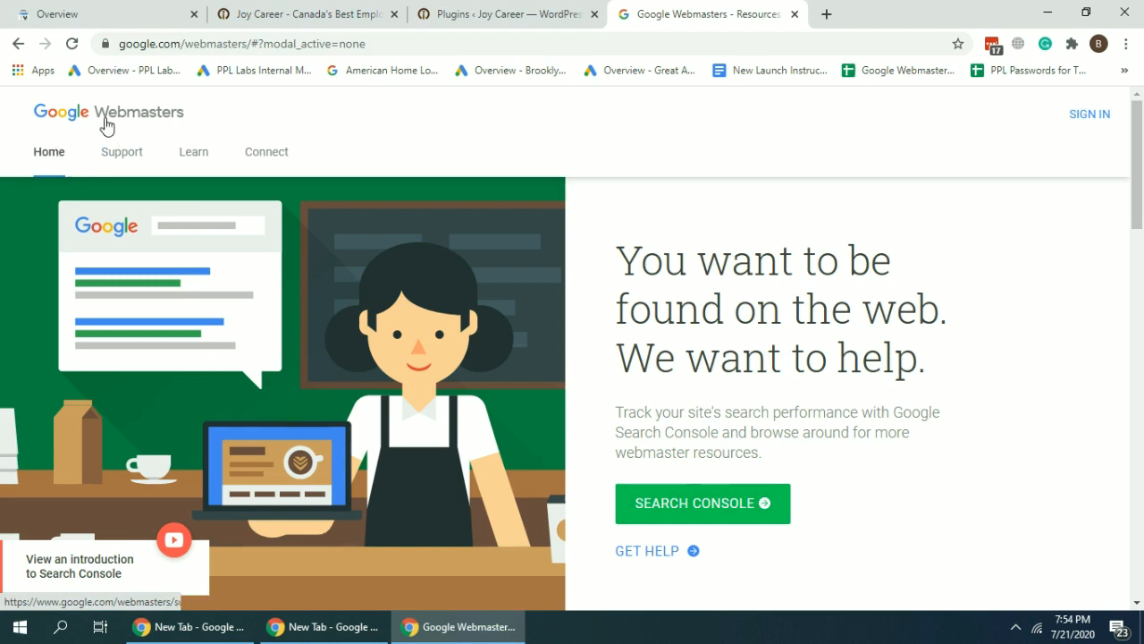
Step: Open the full Performance report for websensepro.com from its Search Console overview and review the chart and query list
click(27, 9)
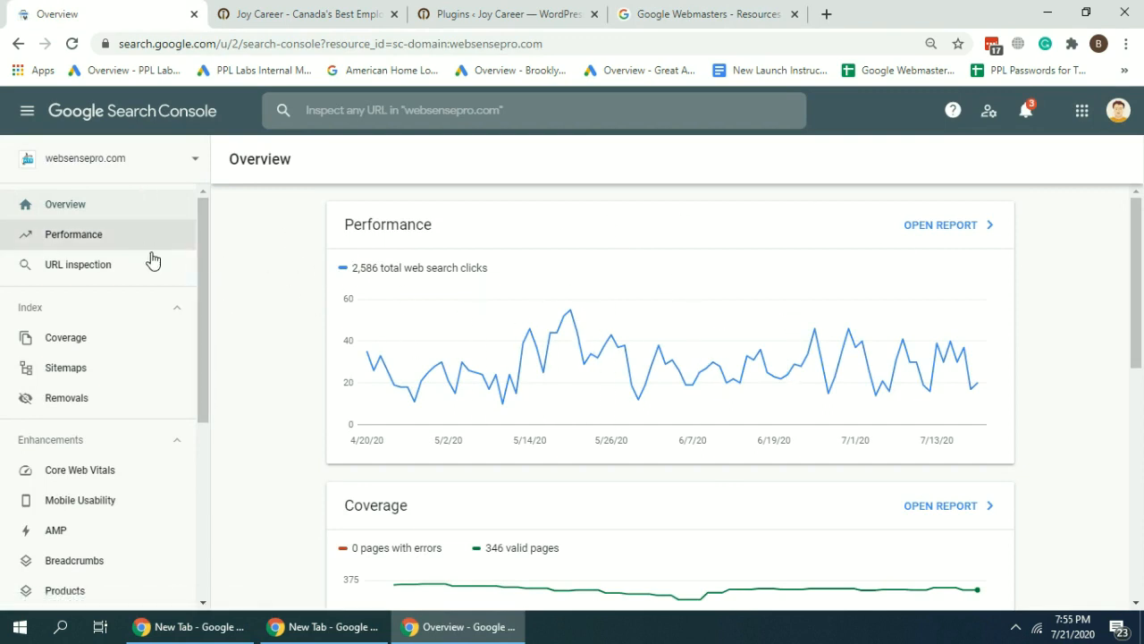
mouse_move(357, 269)
mouse_down()
mouse_move(476, 279)
mouse_move(360, 272)
mouse_up()
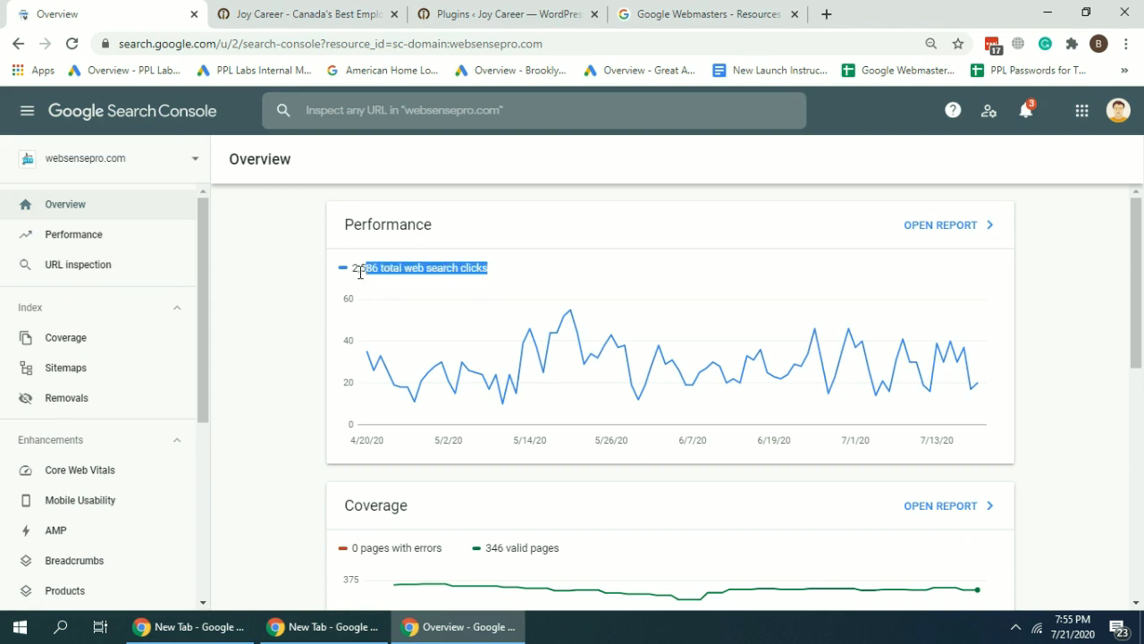
scroll(972, 375, down, 5)
scroll(974, 384, up, 5)
click(966, 228)
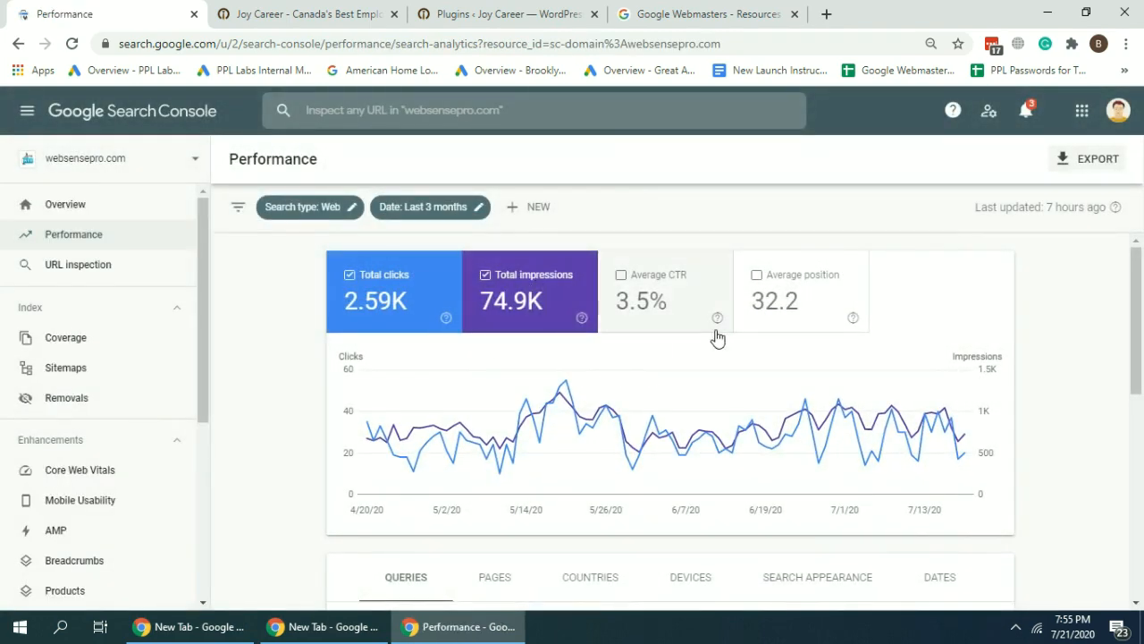
scroll(1083, 294, down, 3)
scroll(1081, 287, down, 3)
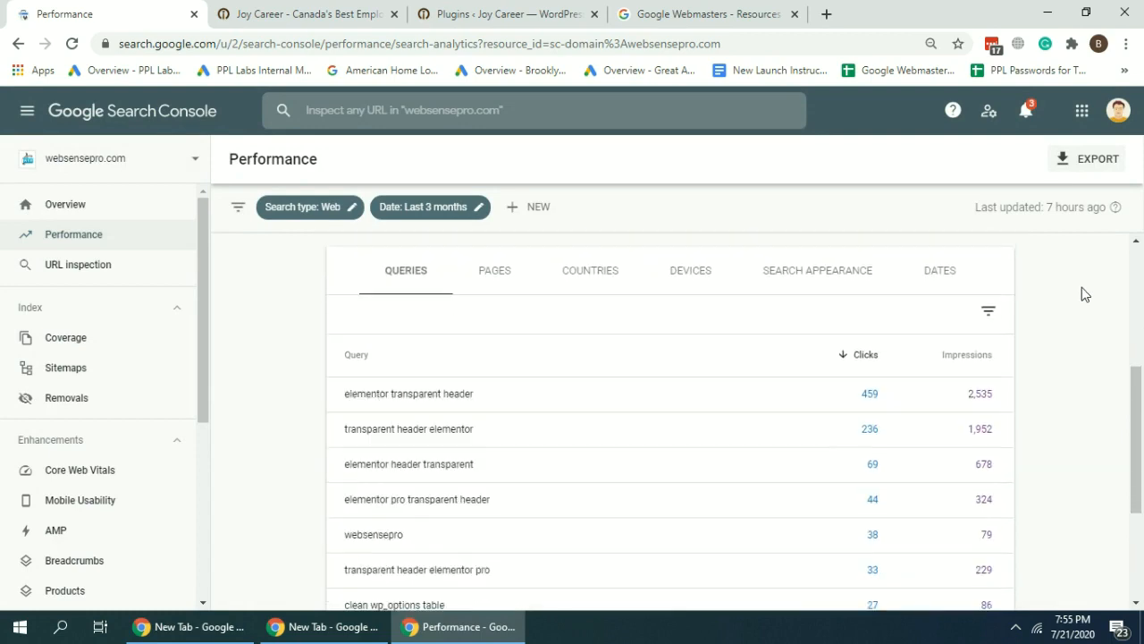
scroll(1057, 350, up, 6)
scroll(1058, 299, down, 1)
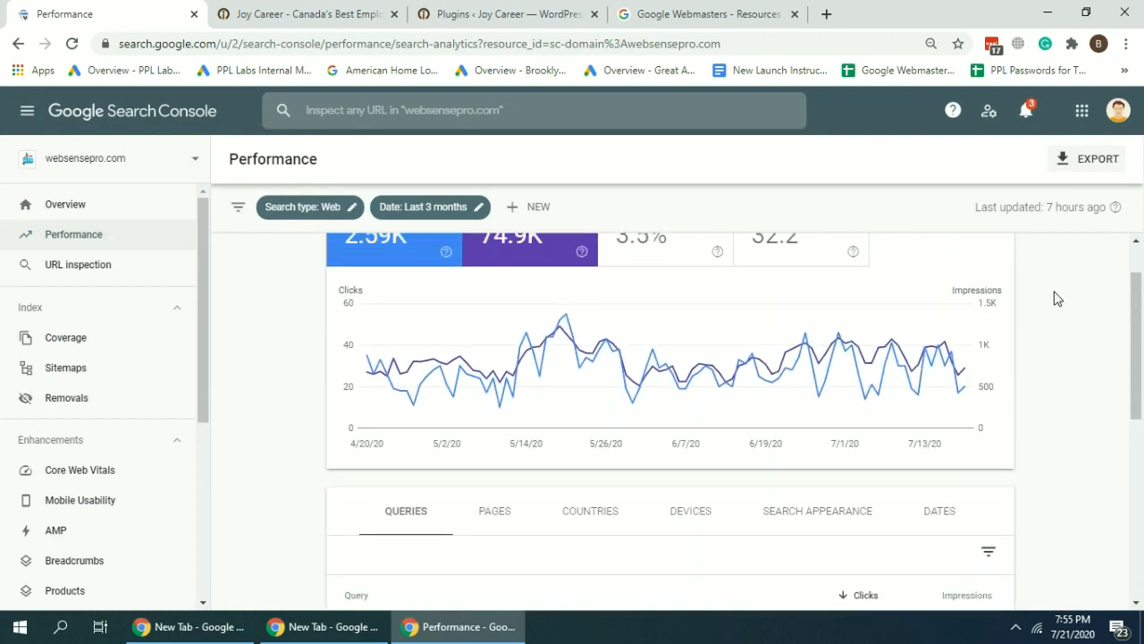
Step: Review the Performance report's breakdowns by countries, pages and queries
click(582, 480)
scroll(1022, 364, down, 2)
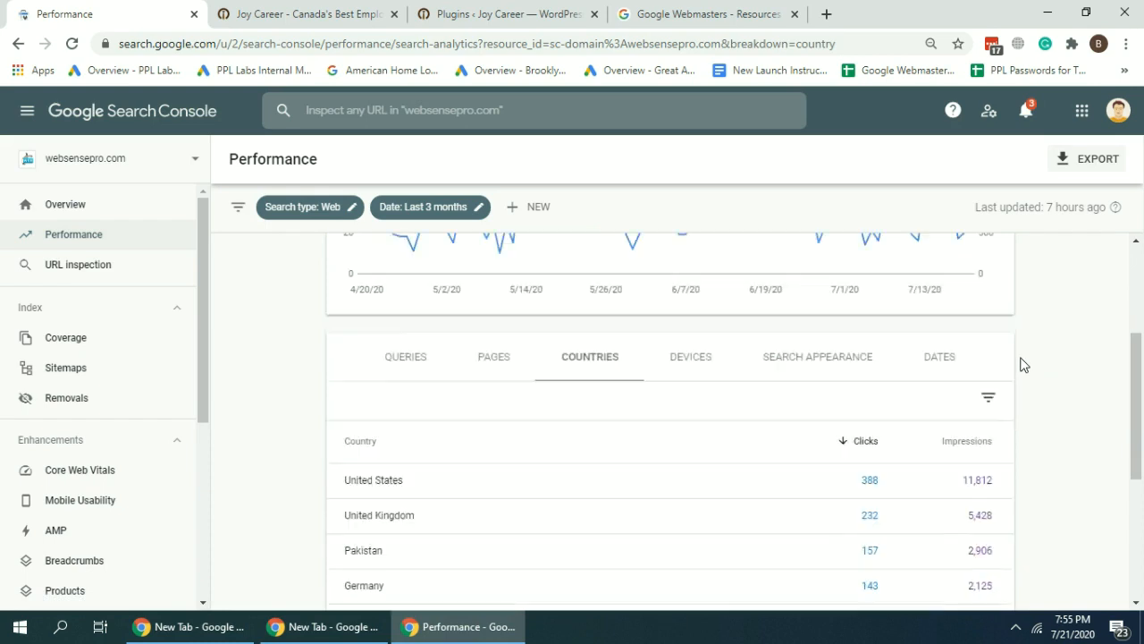
scroll(810, 388, up, 1)
click(494, 396)
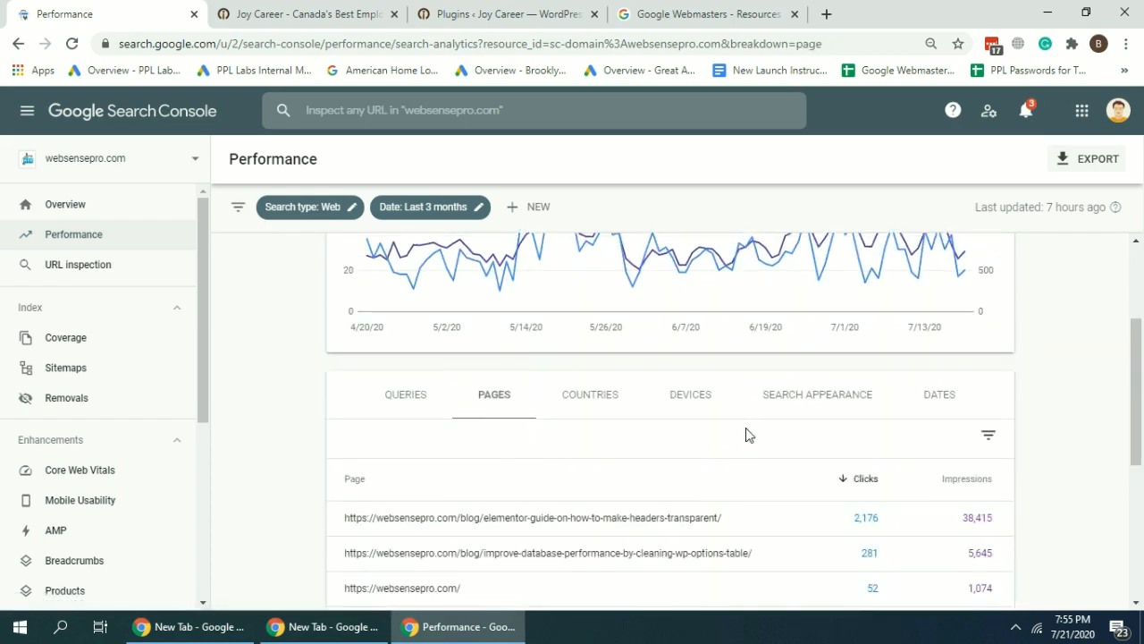
click(420, 407)
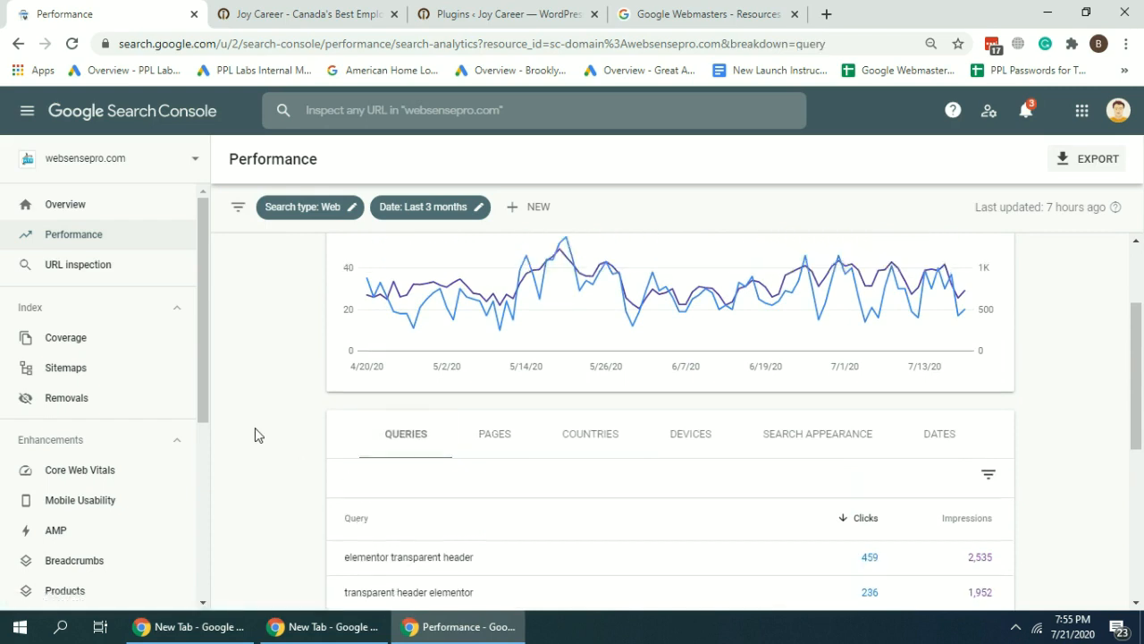
scroll(255, 435, up, 2)
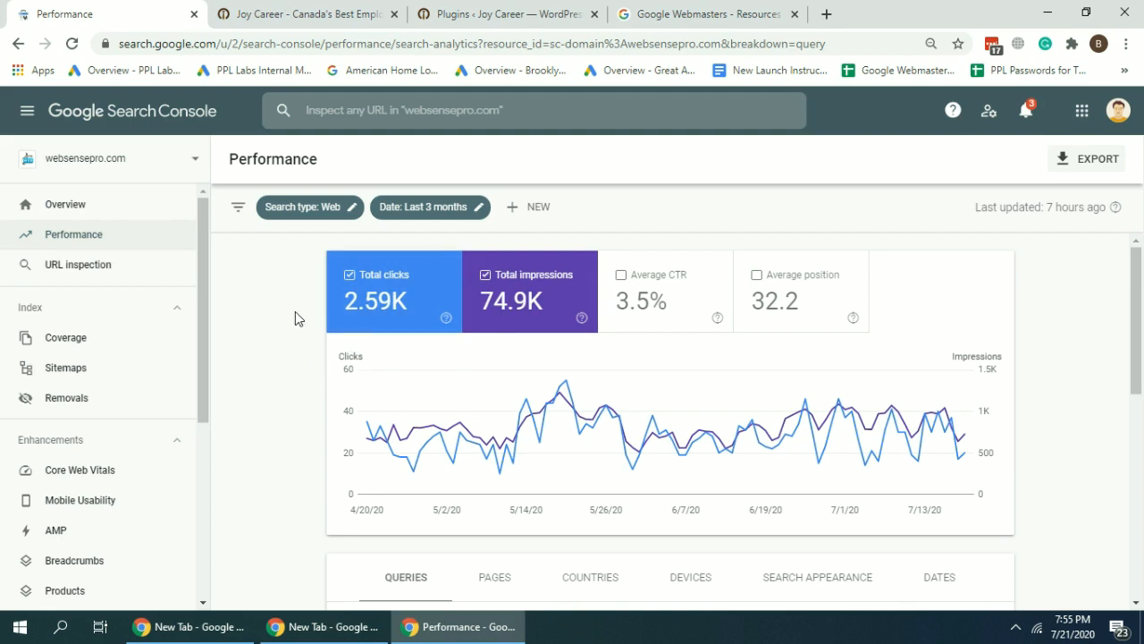
Step: Examine the date range options of the Performance report, cancel without applying, and look over the report again
click(473, 218)
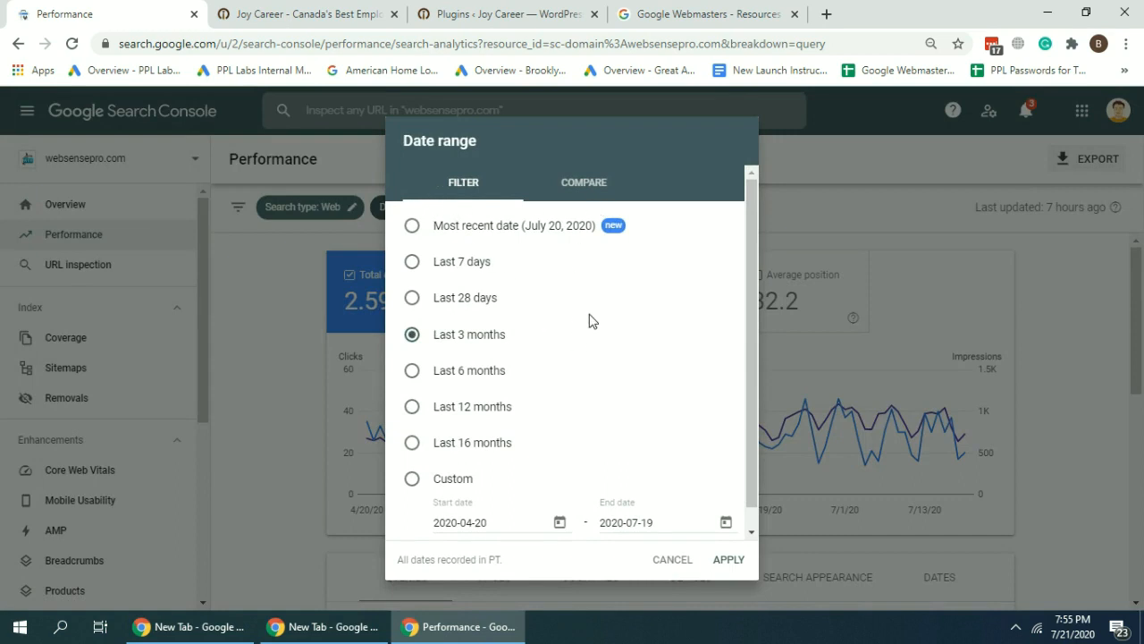
scroll(590, 326, down, 1)
click(672, 563)
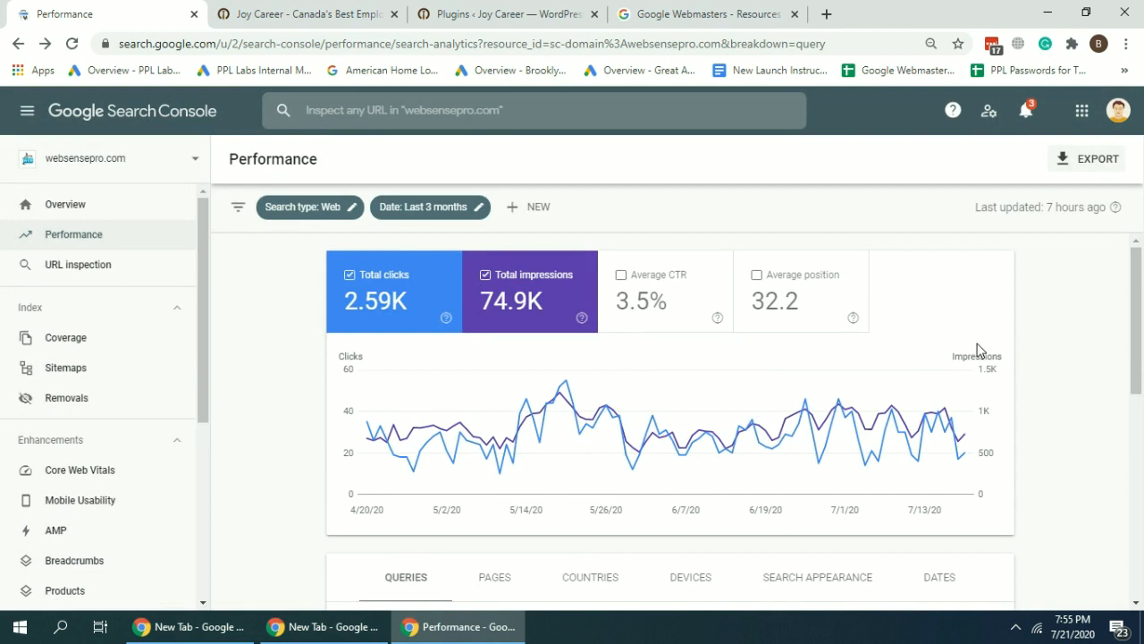
scroll(1080, 354, down, 2)
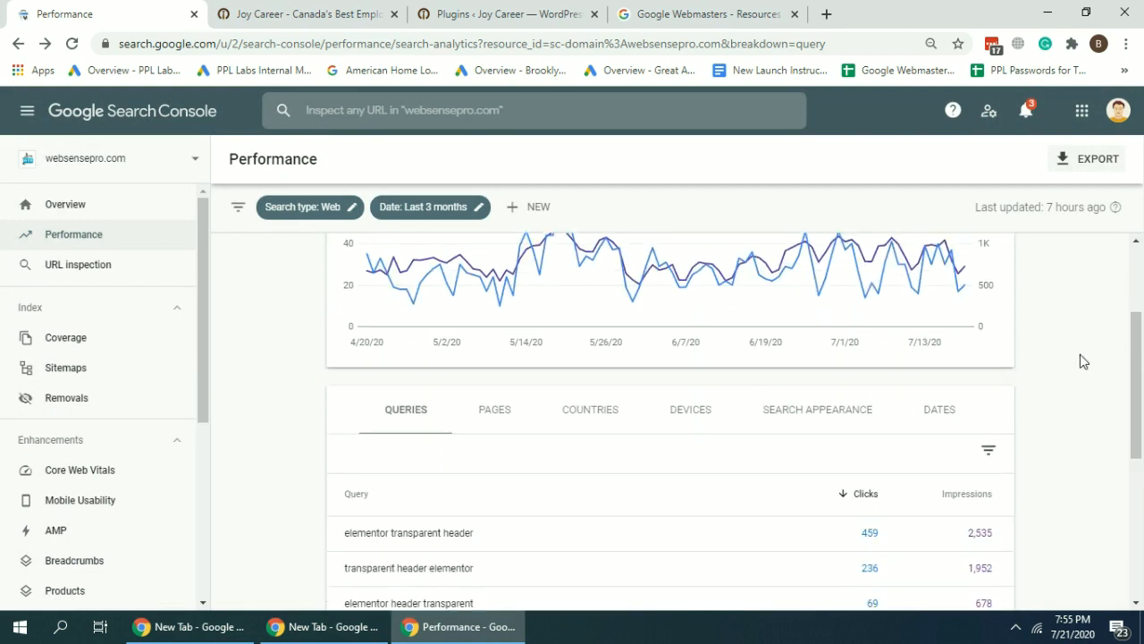
scroll(1082, 360, up, 2)
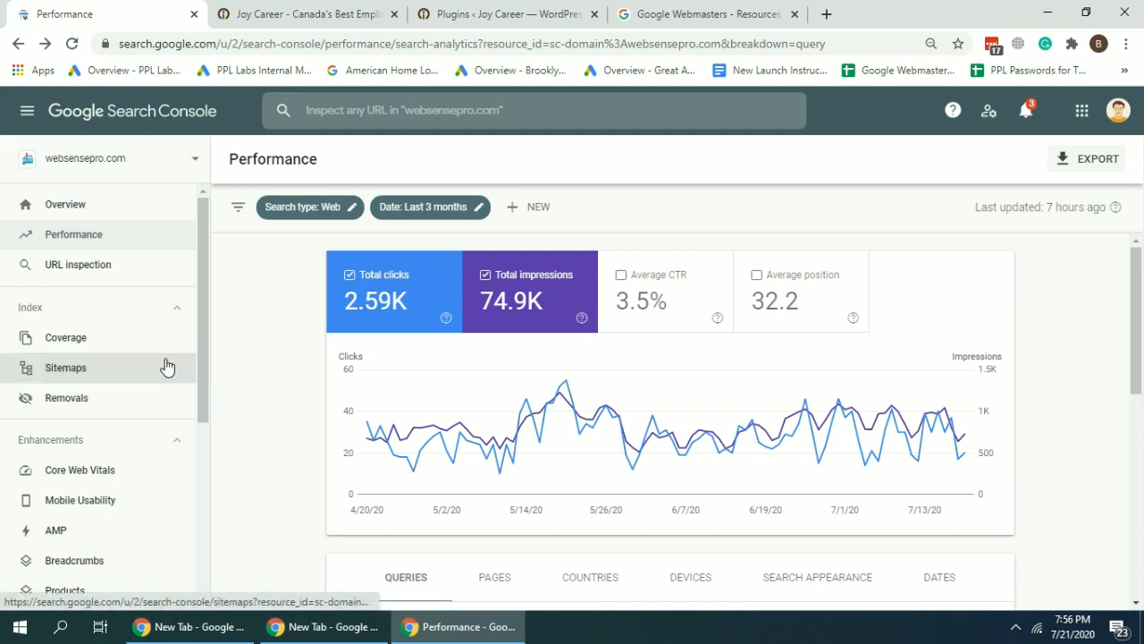
Step: Switch to the Joy Career website and look through its home page down to the footer
click(298, 13)
scroll(0, 253, down, 10)
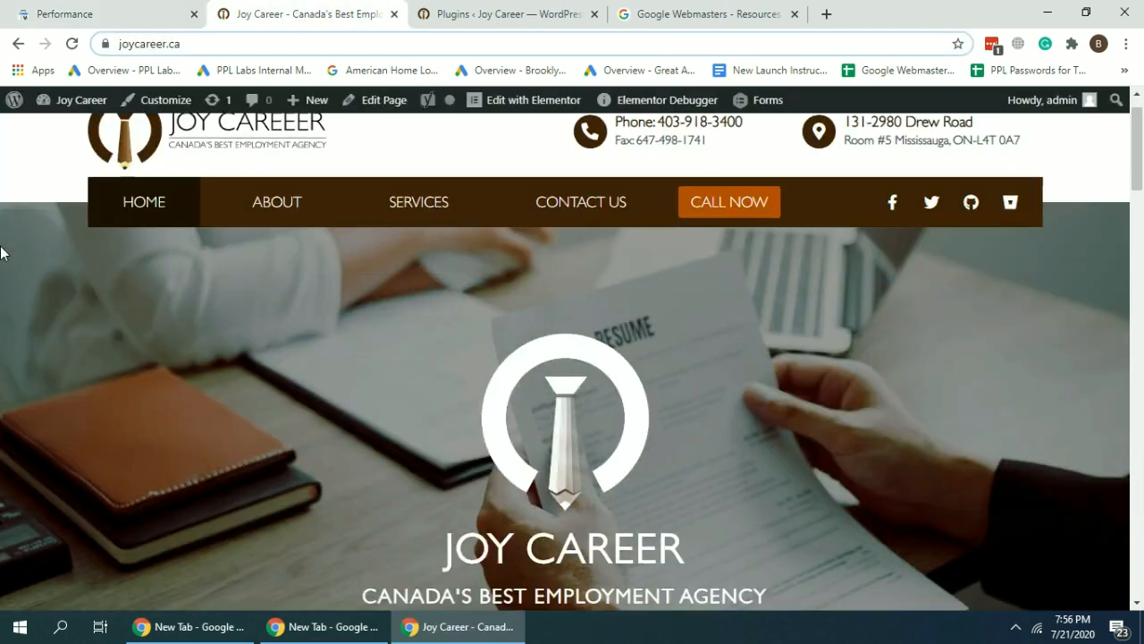
scroll(0, 253, down, 10)
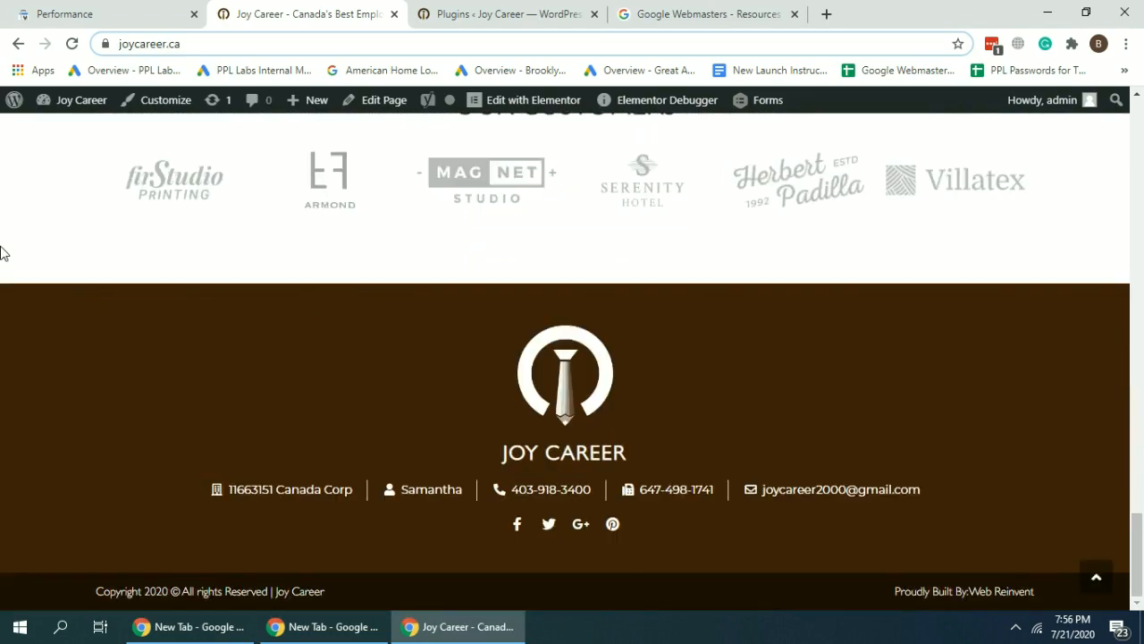
scroll(0, 253, up, 20)
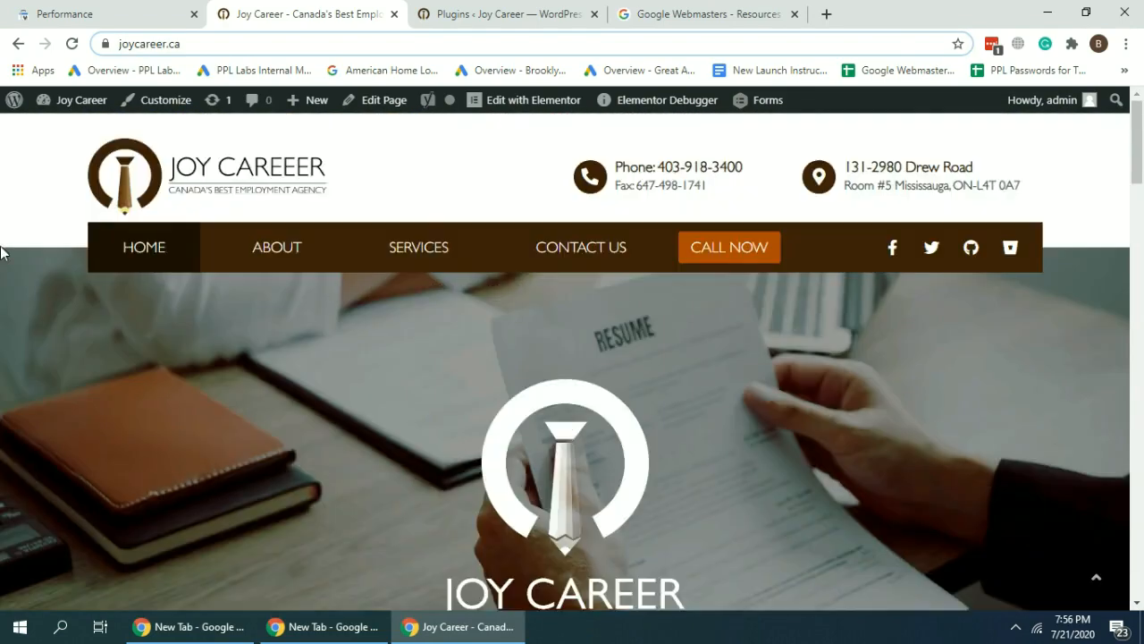
Step: Highlight the Joy Career site's web address, and check the list of existing properties in Search Console
click(62, 15)
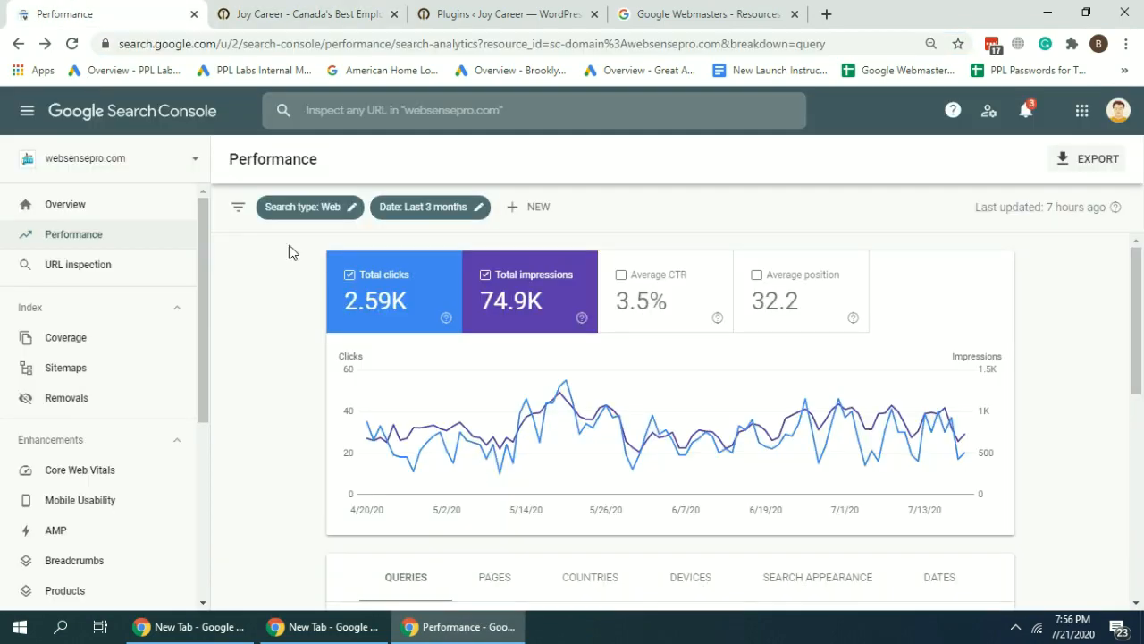
click(285, 8)
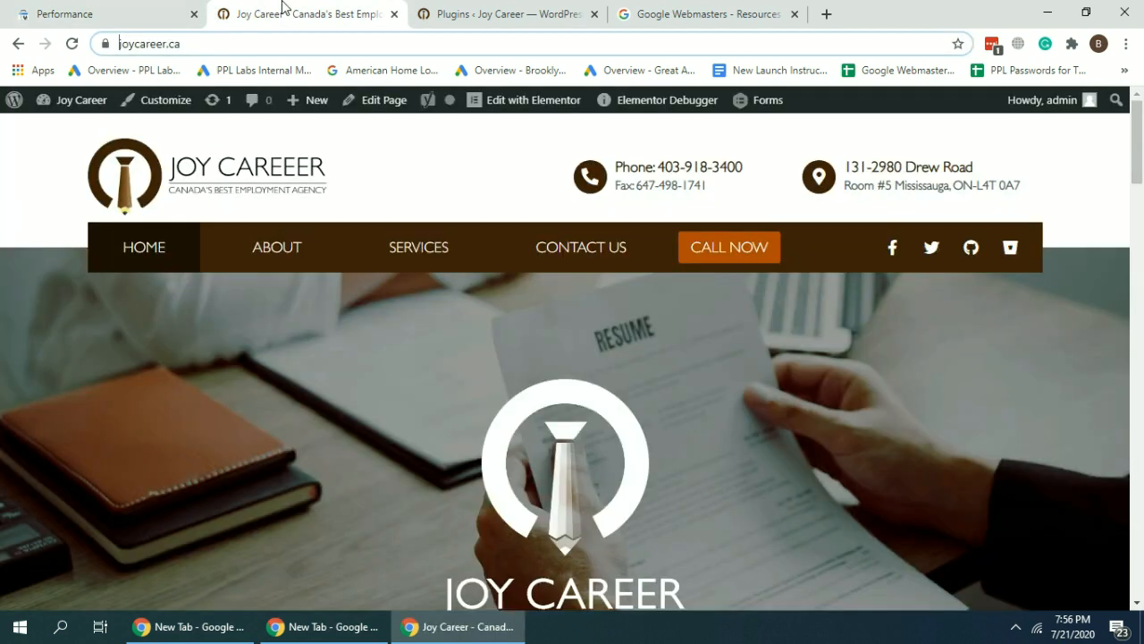
drag(269, 49, 126, 43)
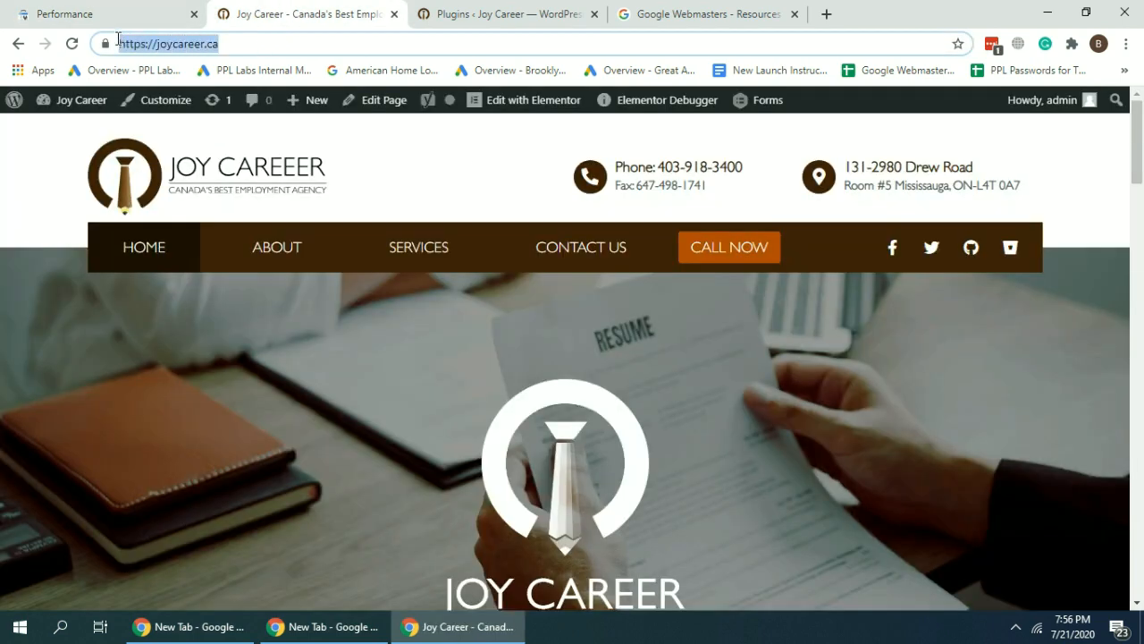
click(125, 9)
click(165, 162)
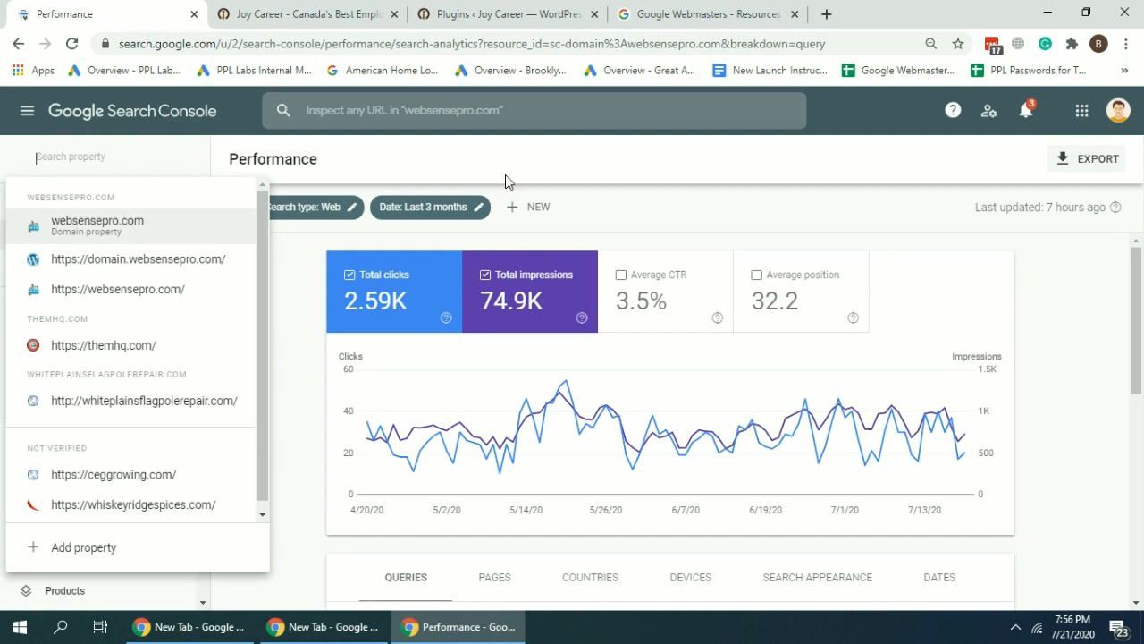
click(873, 143)
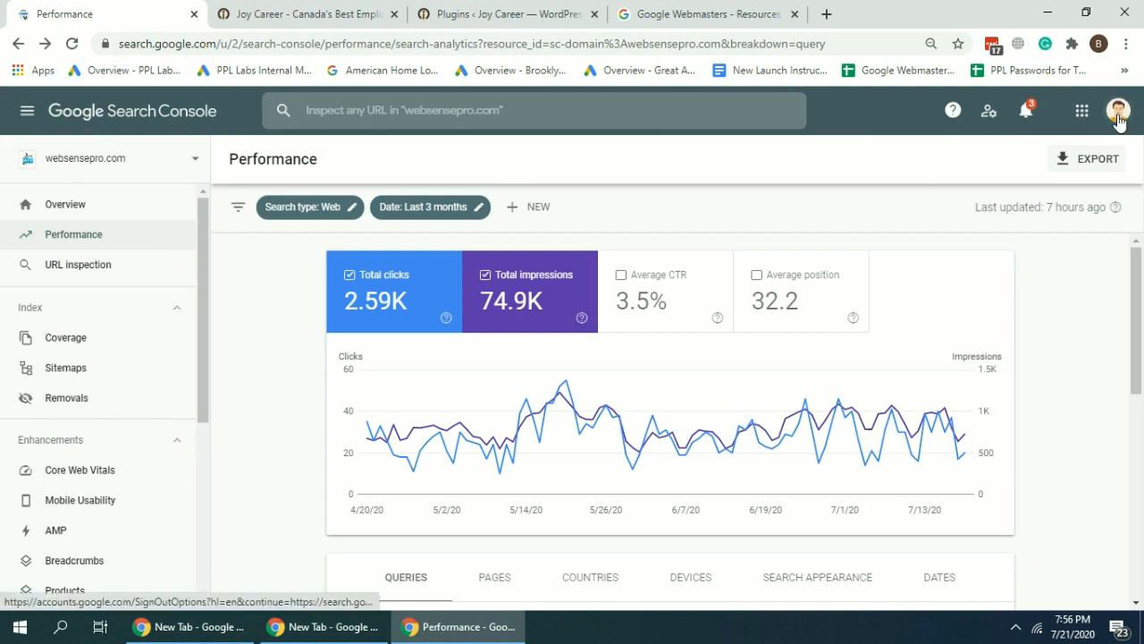
Step: Launch Search Console from the Google Webmasters page, and return to the websensepro.com Performance report
click(670, 12)
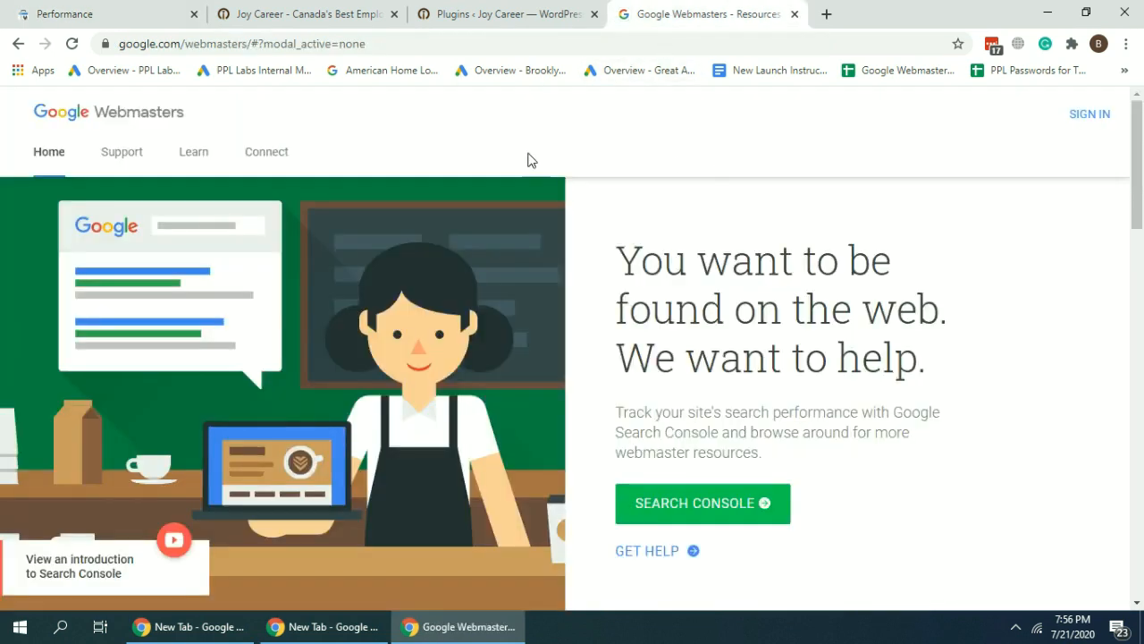
click(370, 43)
click(253, 43)
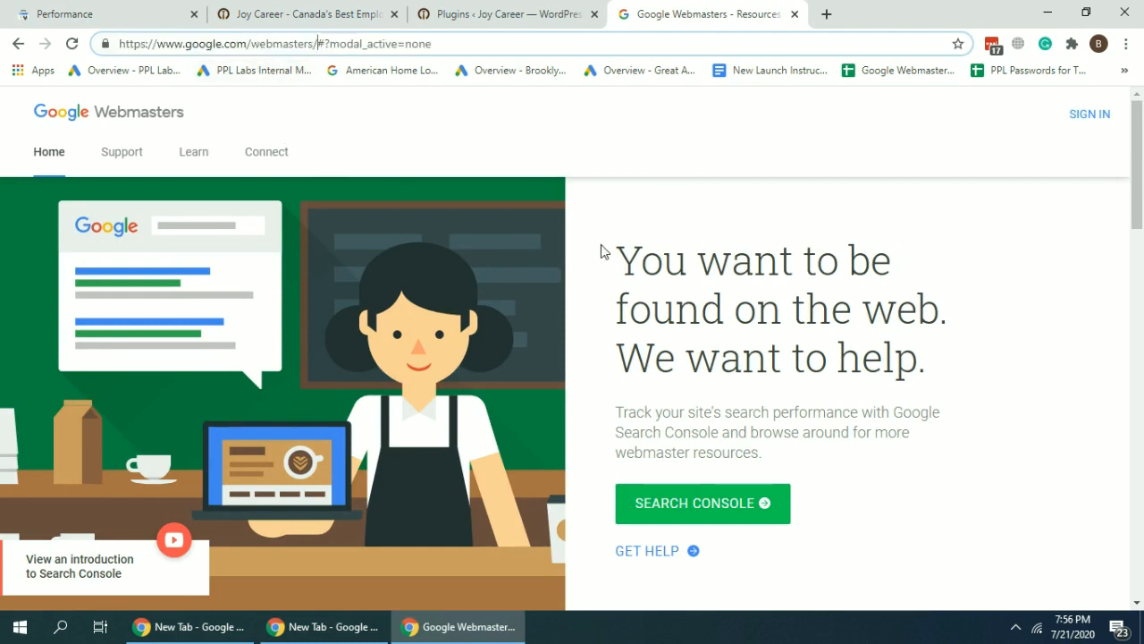
click(720, 503)
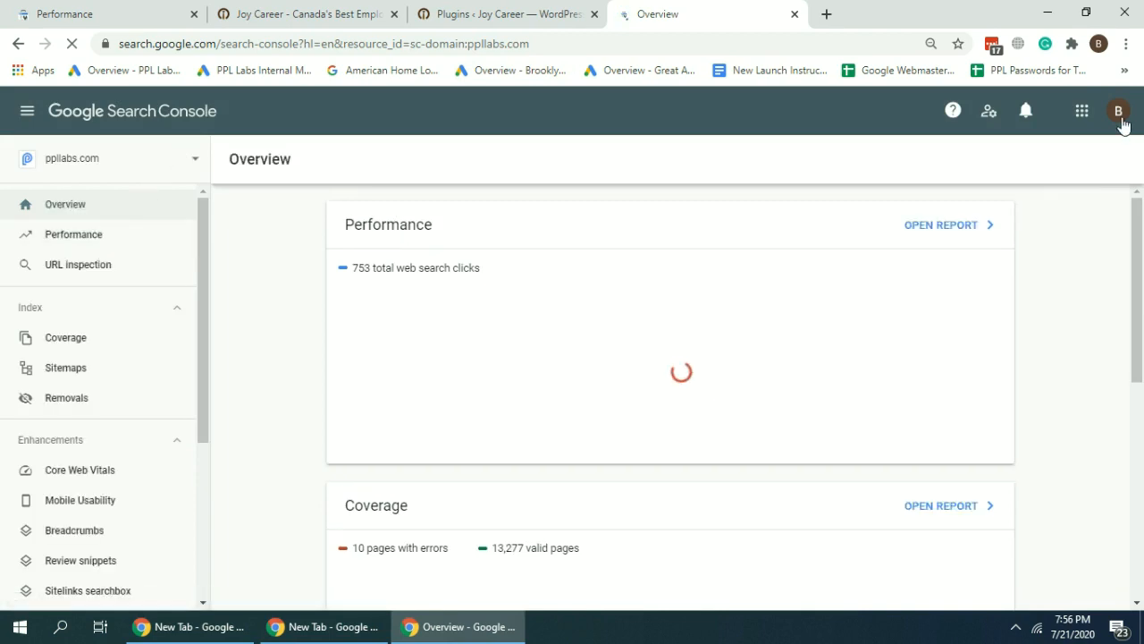
click(13, 9)
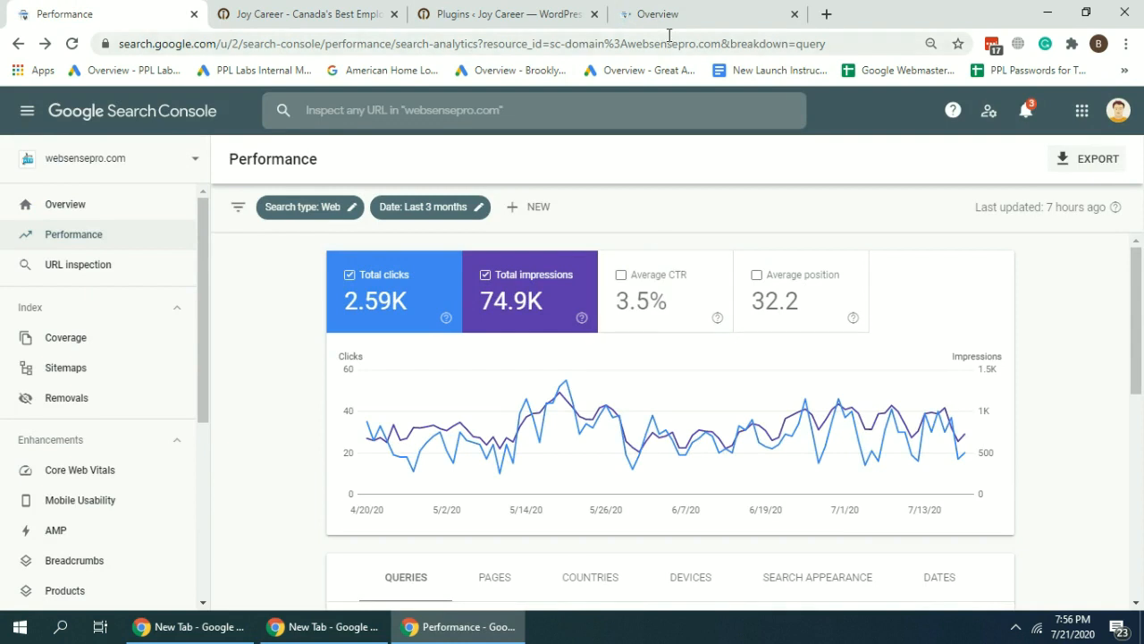
Step: Review the account's list of properties and close the extra Search Console tab opened from Google Webmasters
click(138, 168)
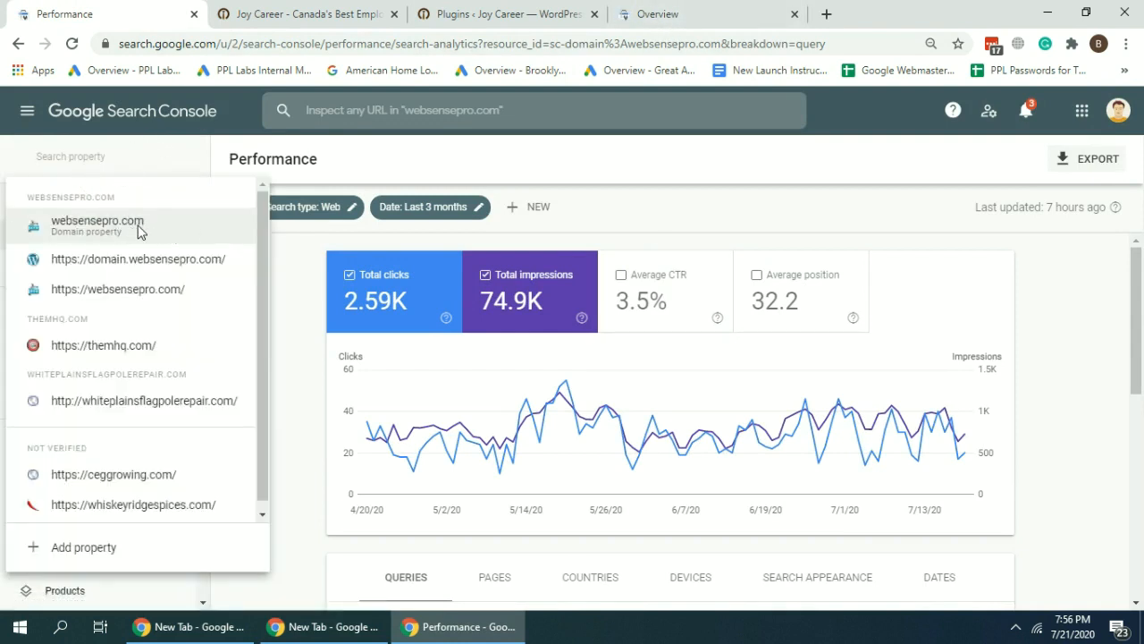
click(138, 225)
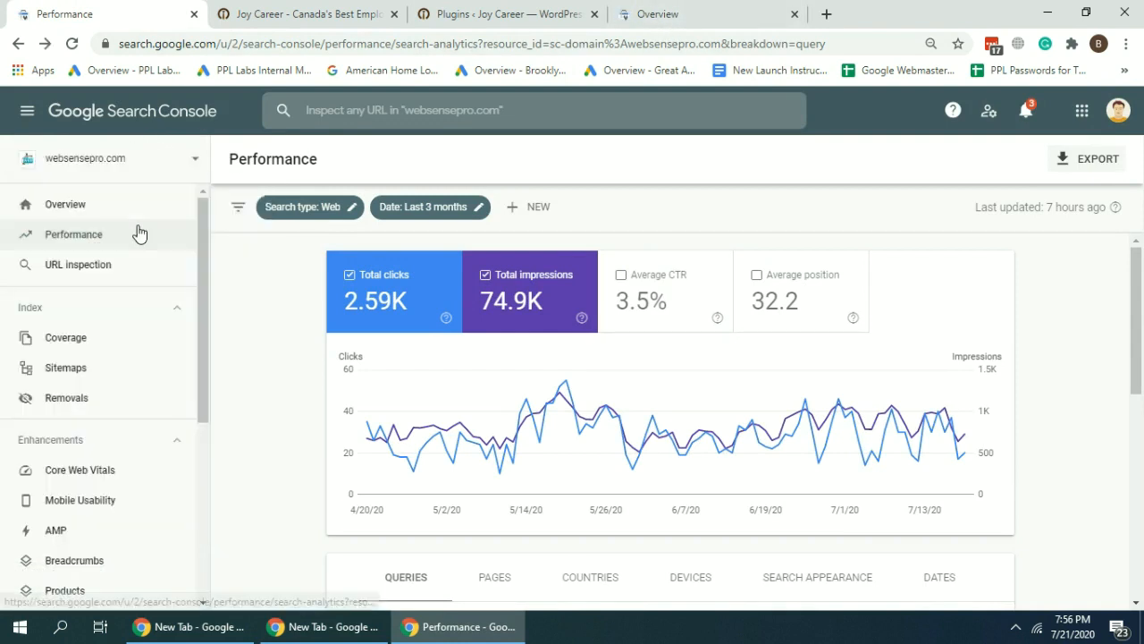
click(793, 15)
click(133, 170)
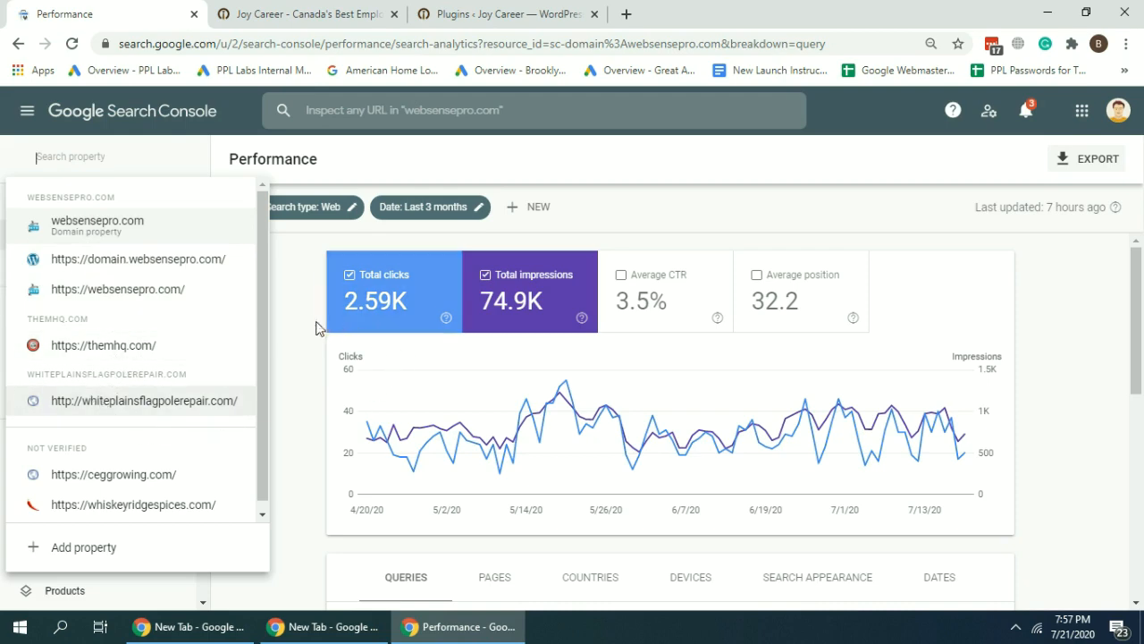
click(256, 263)
Step: Select the web address of the Joy Career site and return to Search Console
click(286, 14)
click(279, 45)
click(91, 12)
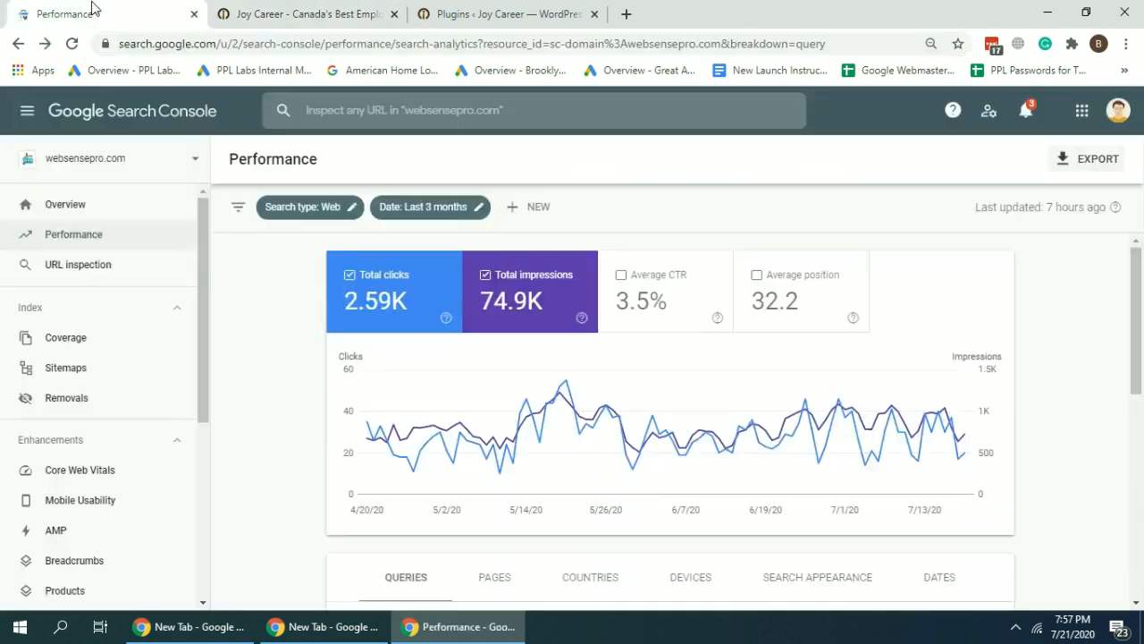
Step: Start adding a new Search Console property and choose the URL prefix property type
click(174, 164)
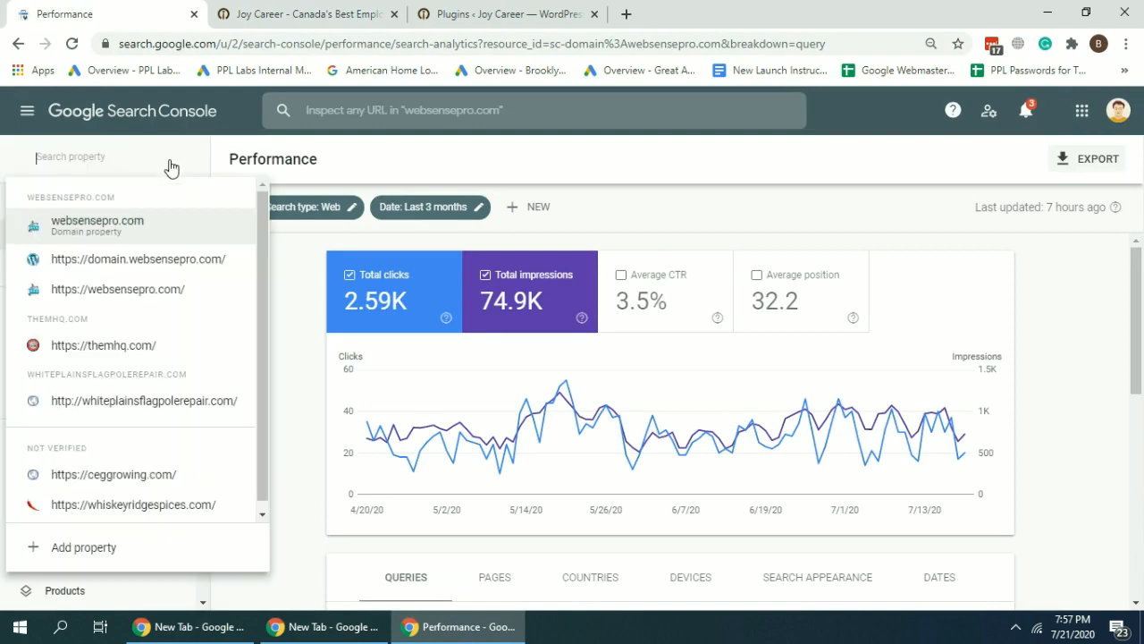
click(77, 555)
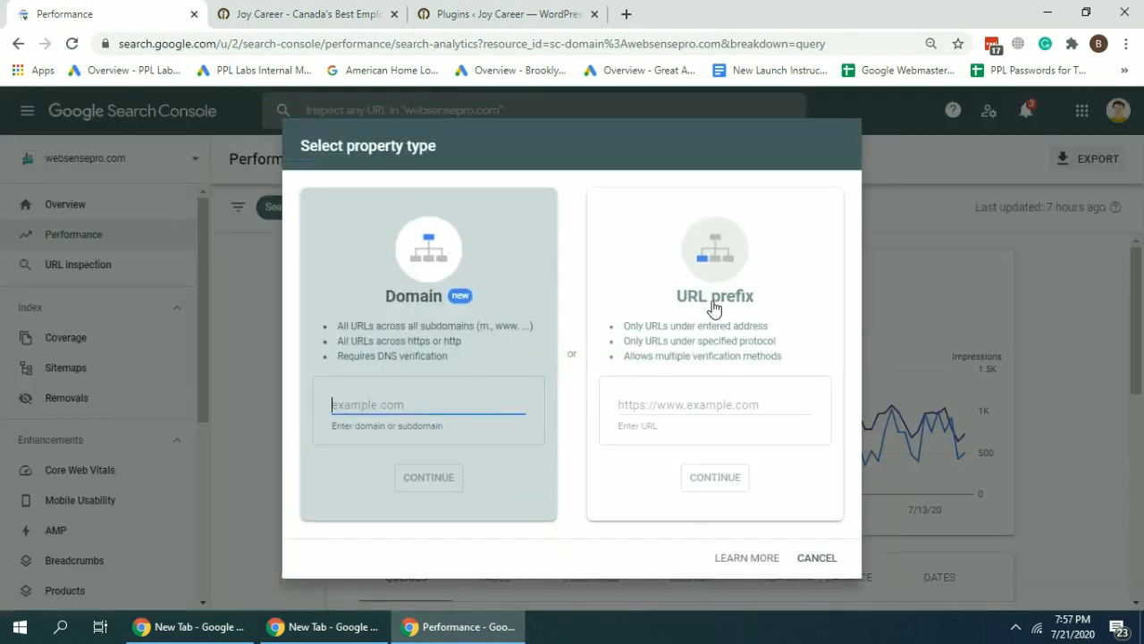
click(689, 304)
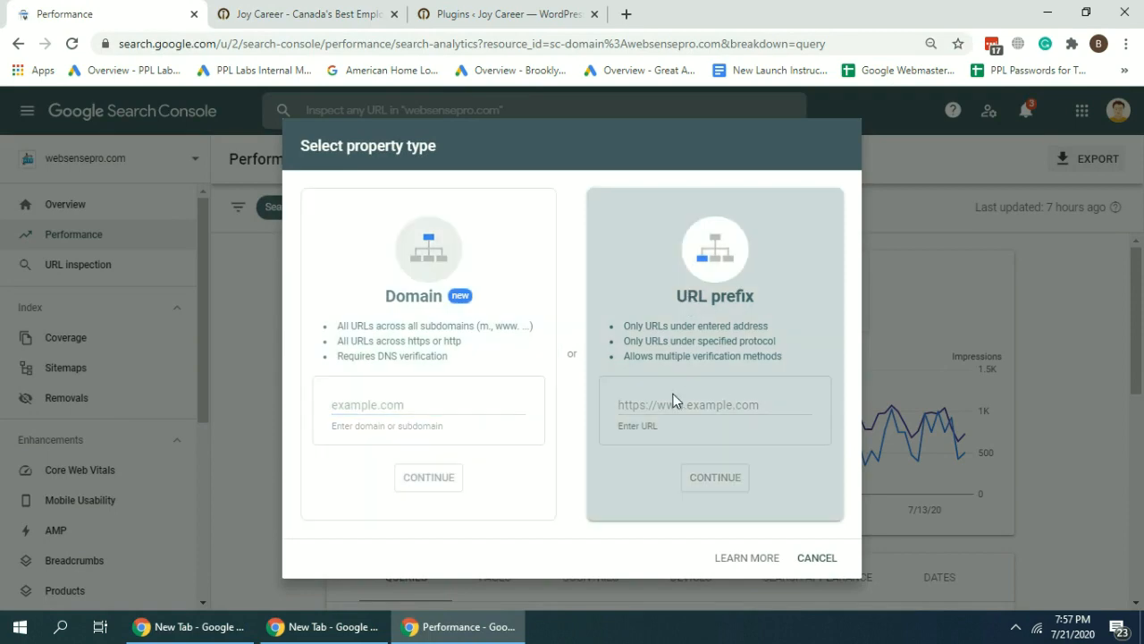
click(255, 12)
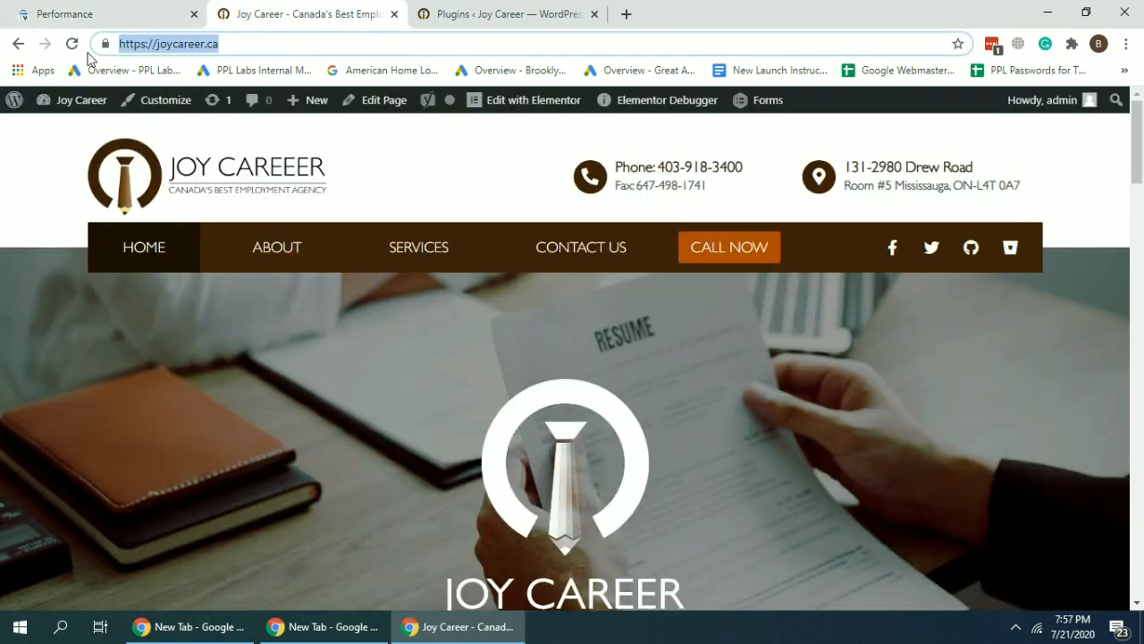
click(148, 11)
text(https://joycareer.ca/)
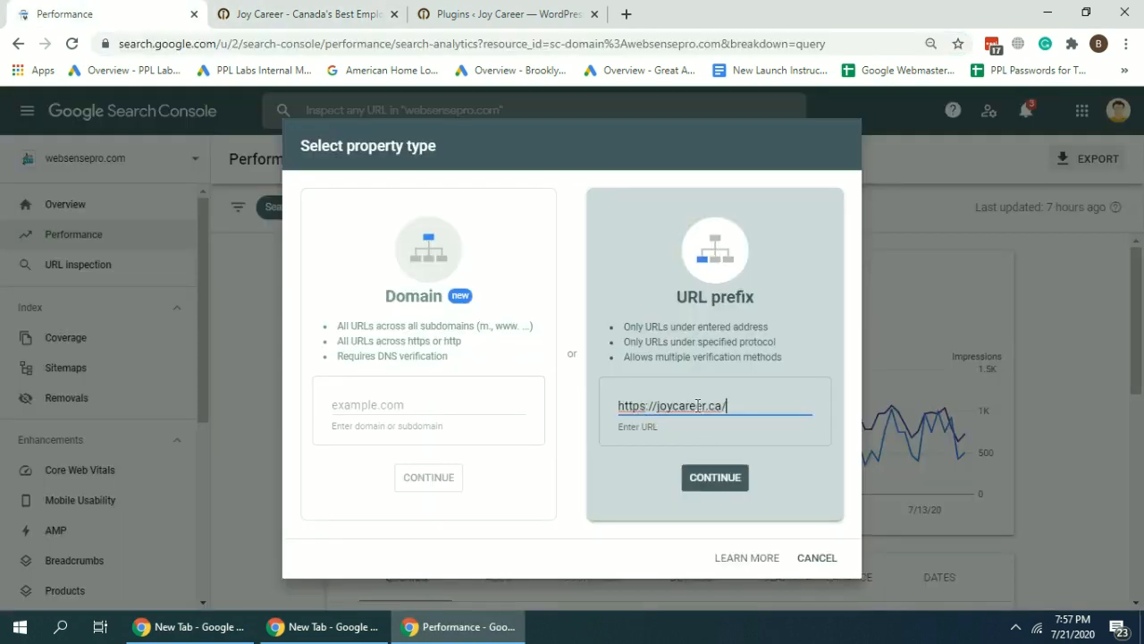
key(BackSpace)
click(702, 483)
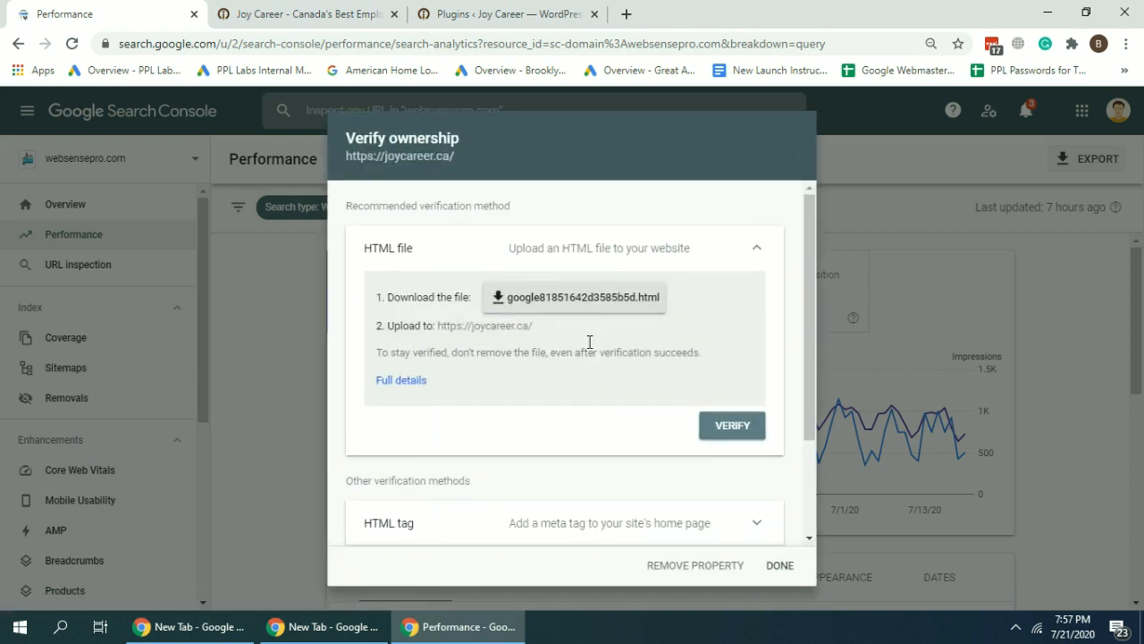
scroll(736, 312, down, 2)
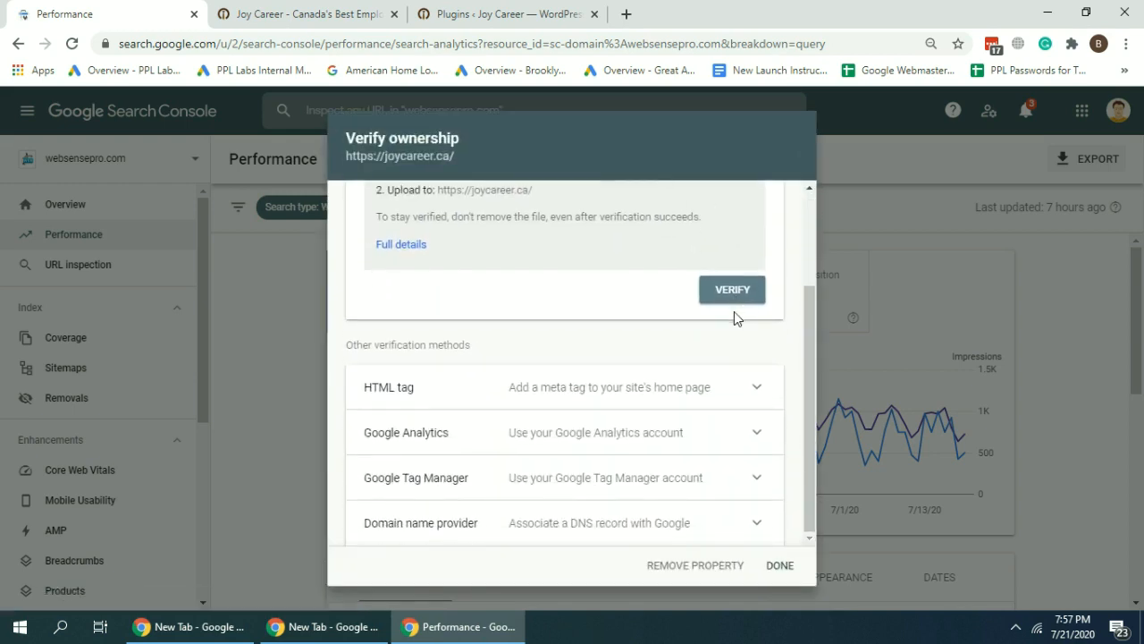
scroll(620, 402, up, 2)
scroll(628, 370, down, 2)
scroll(641, 304, up, 2)
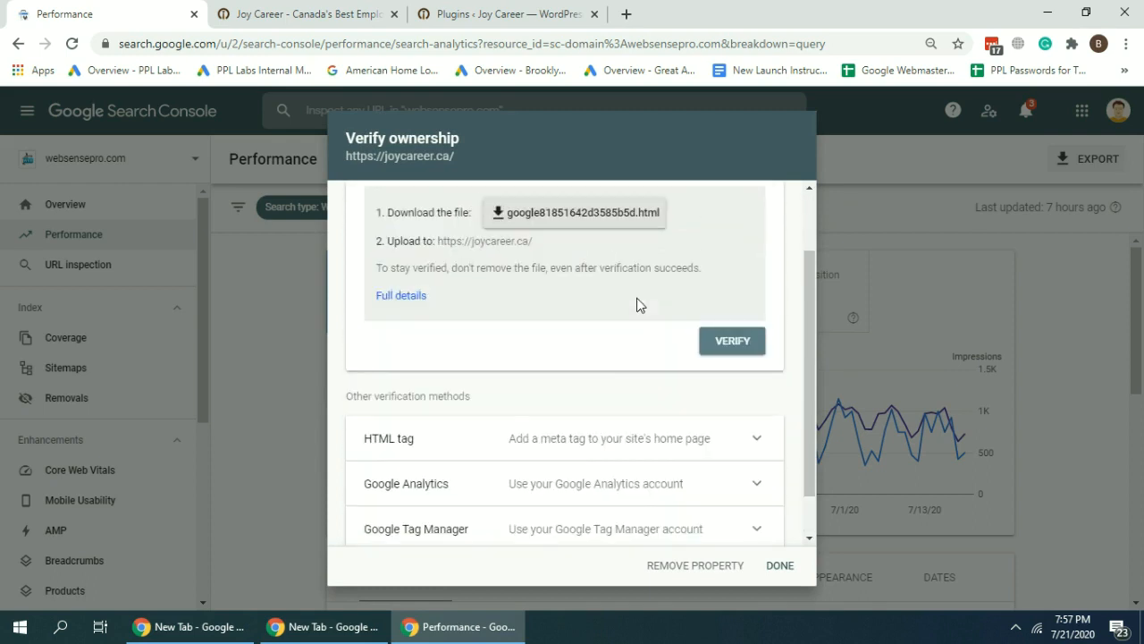
click(753, 255)
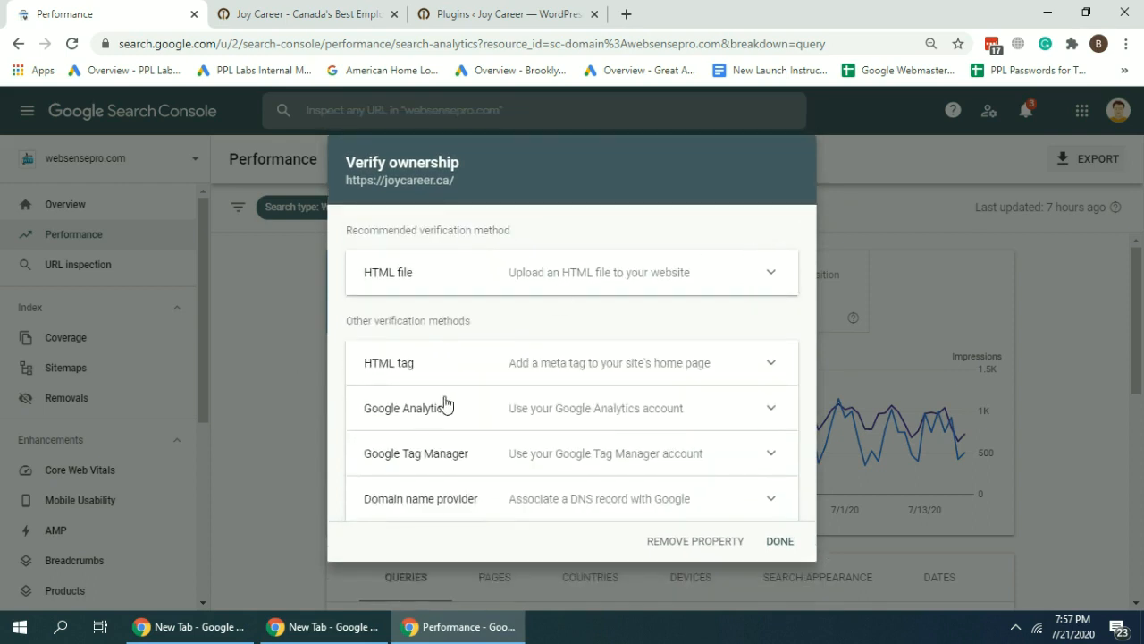
click(664, 285)
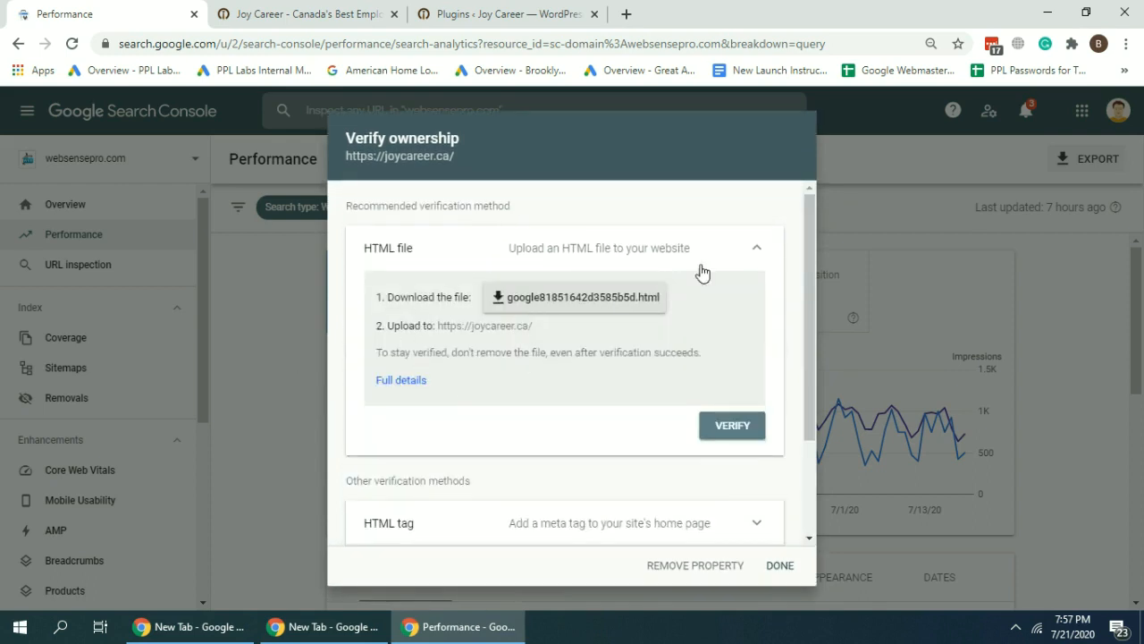
click(764, 255)
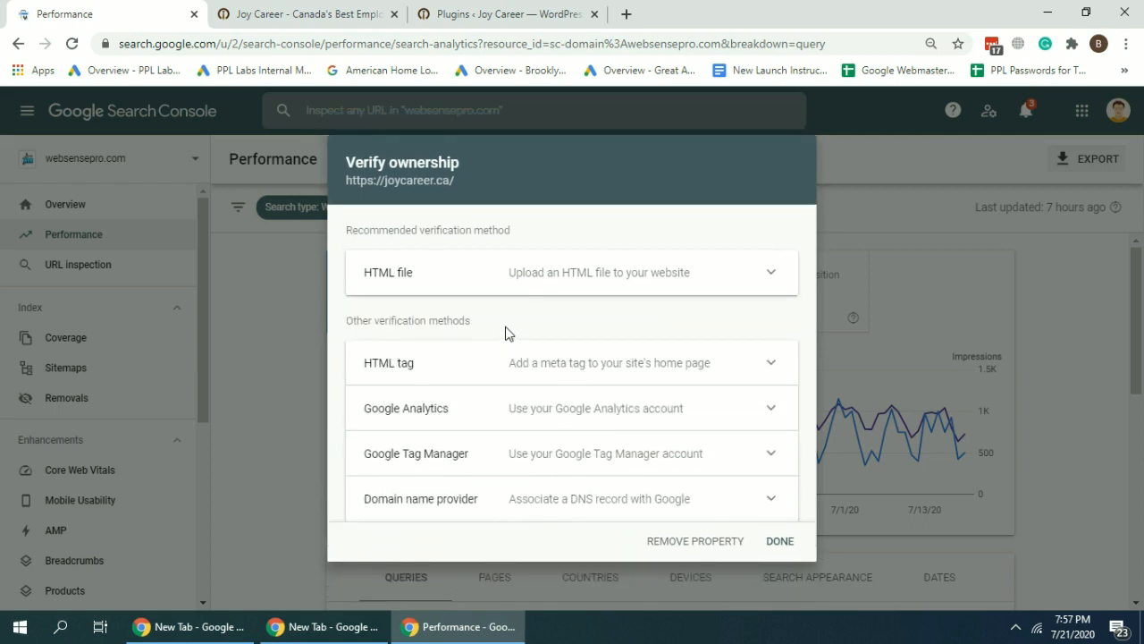
click(713, 371)
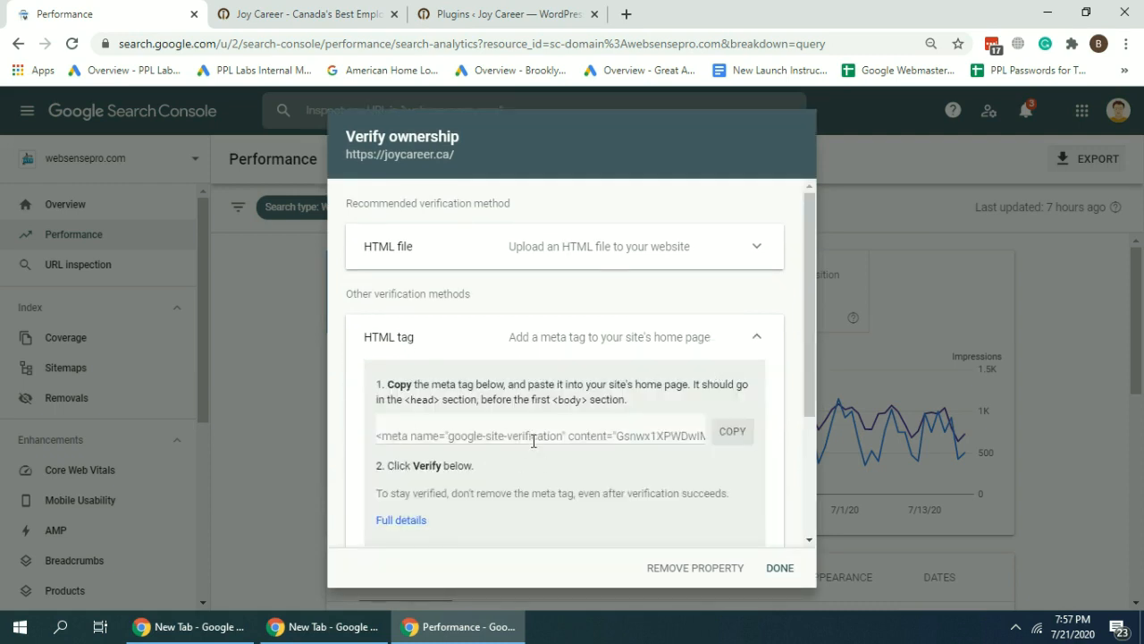
click(720, 435)
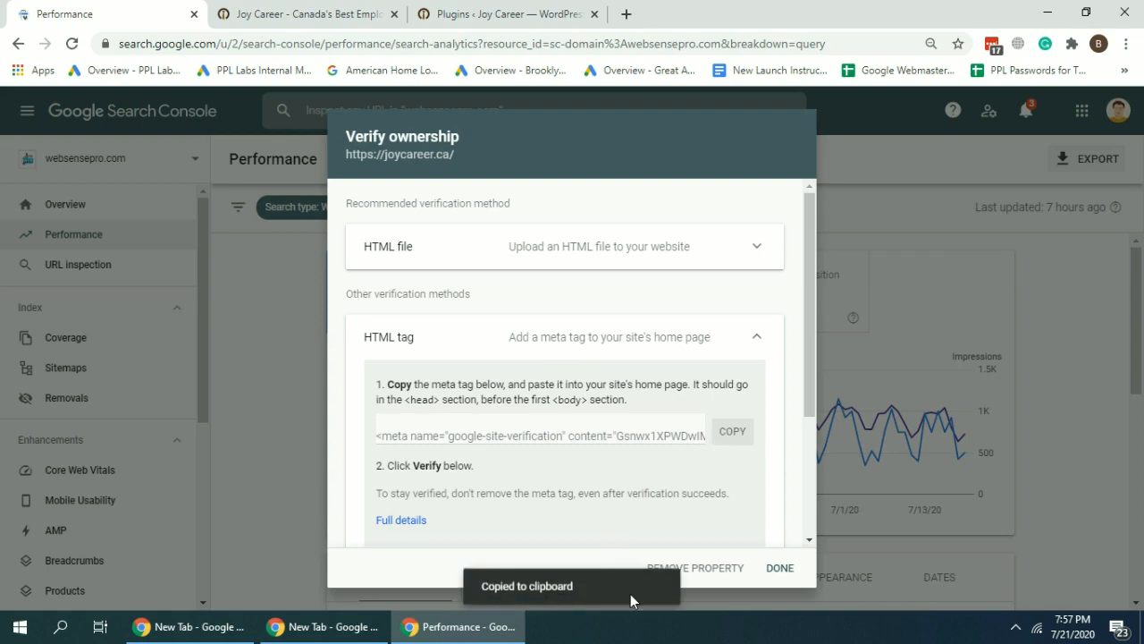
Step: In the Joy Career WordPress admin, open the Webmaster Tools verification settings of the Yoast SEO plugin
click(509, 13)
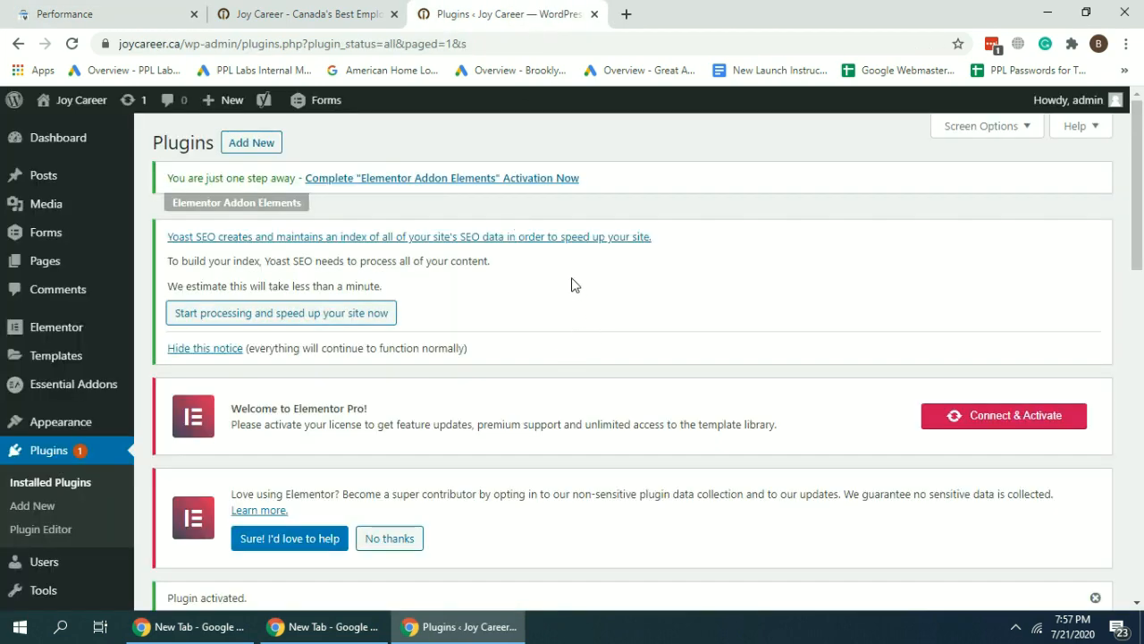
scroll(573, 277, down, 2)
scroll(573, 277, down, 5)
mouse_move(46, 516)
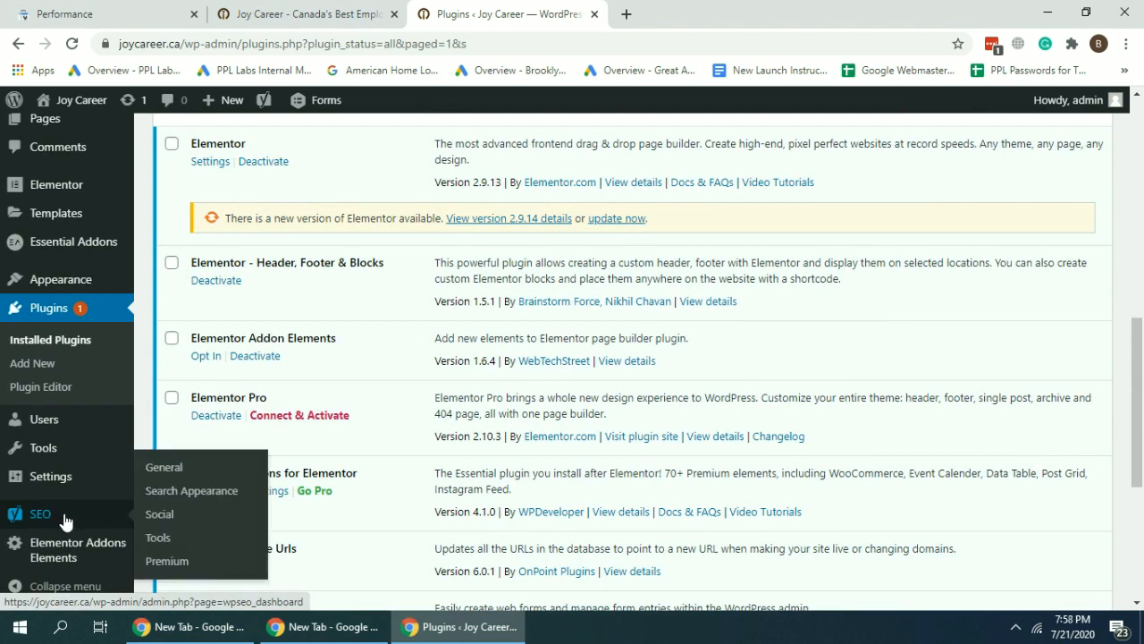
click(165, 468)
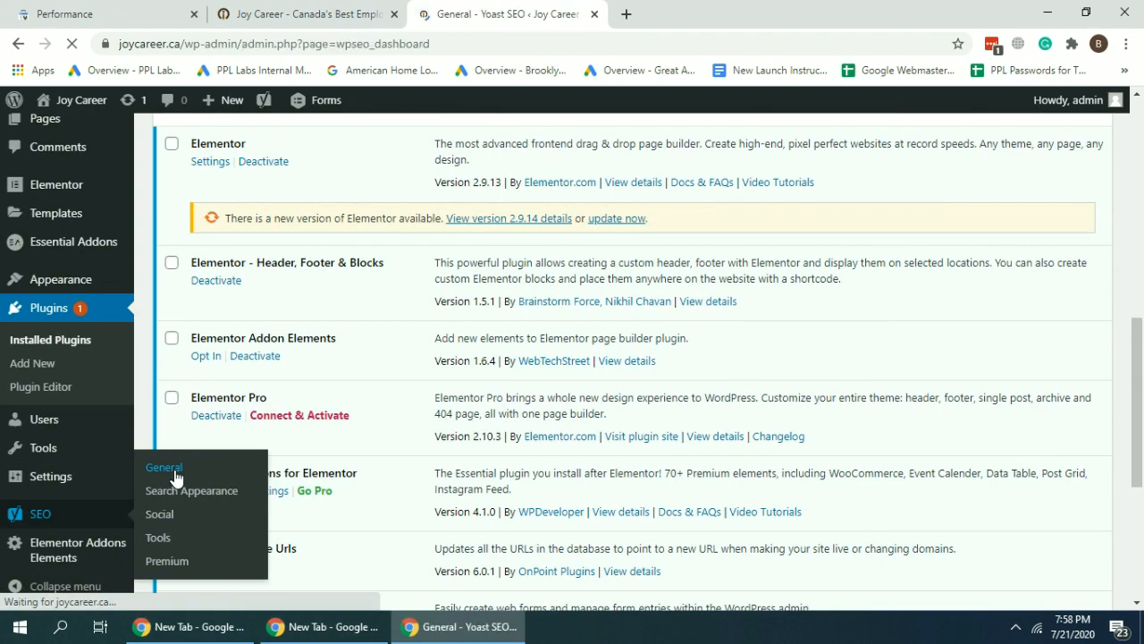
scroll(663, 249, down, 4)
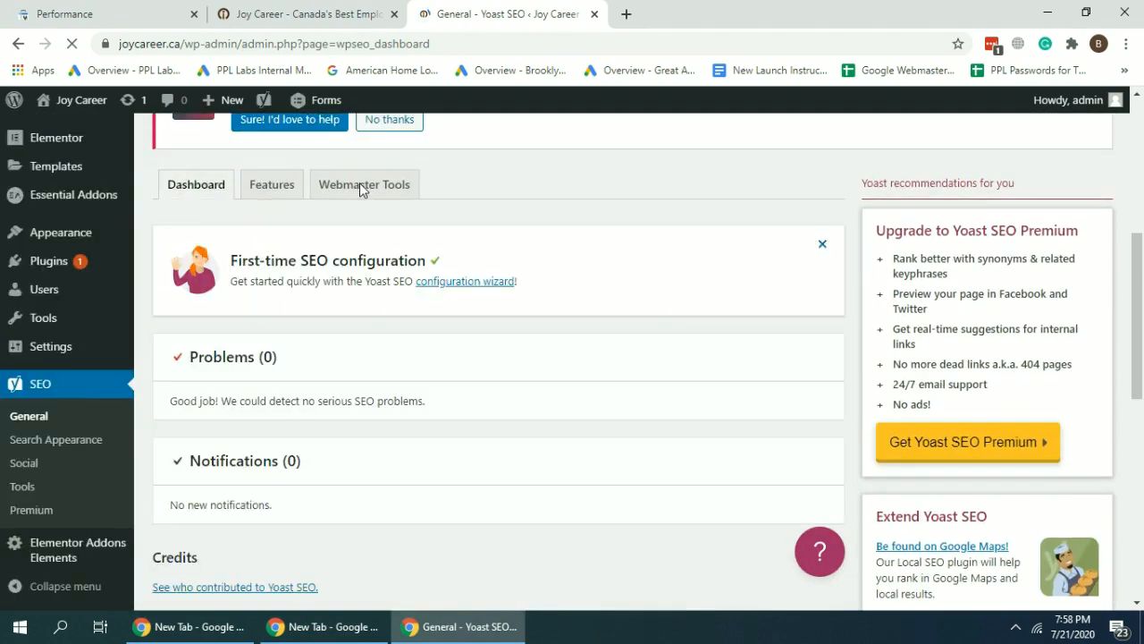
click(370, 192)
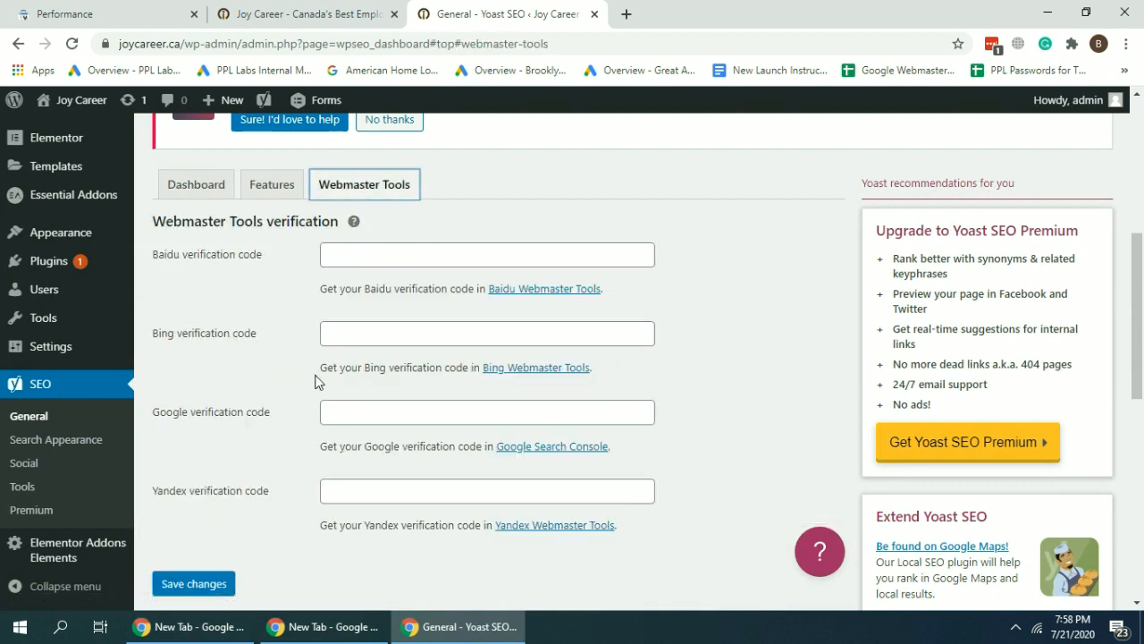
Step: Paste the copied meta tag as the Google verification code and save the changes
click(375, 414)
right_click(369, 416)
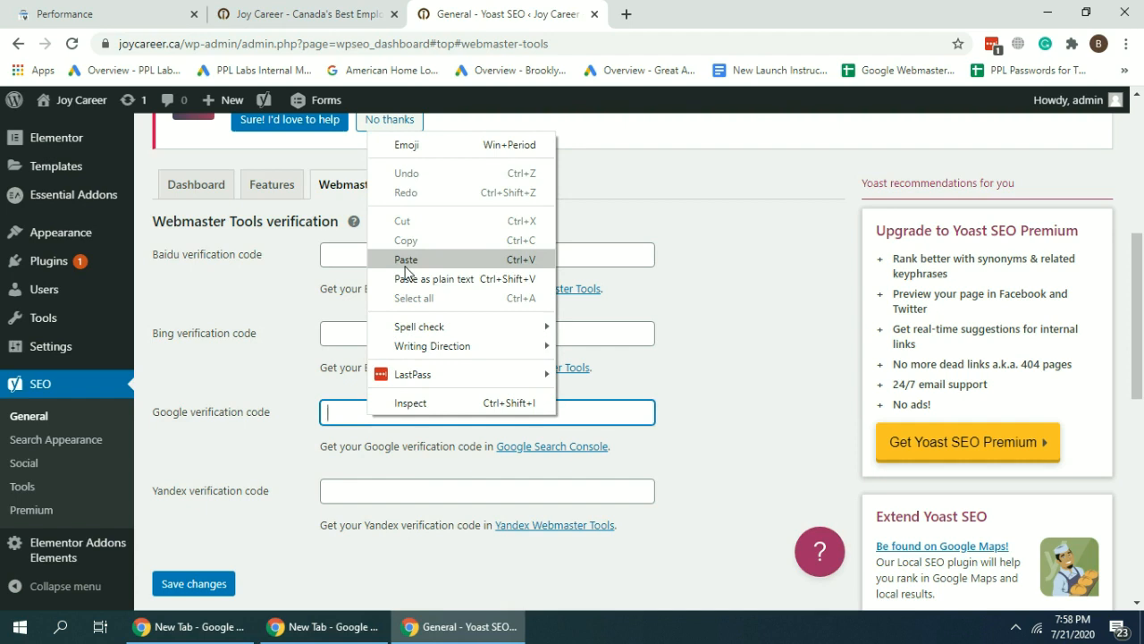
click(405, 265)
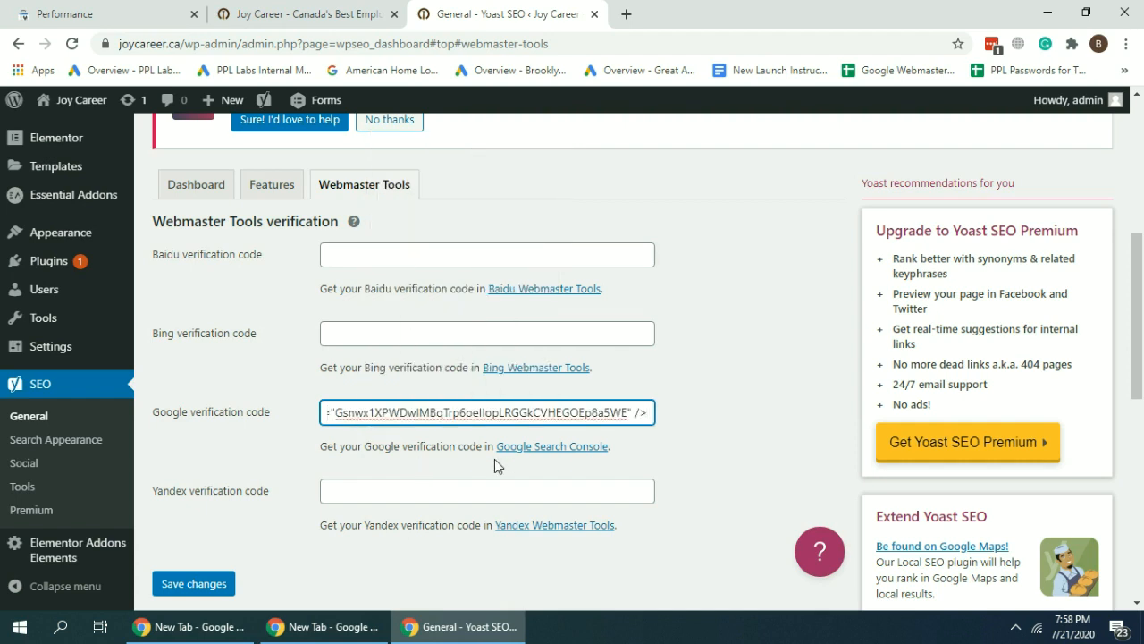
click(209, 584)
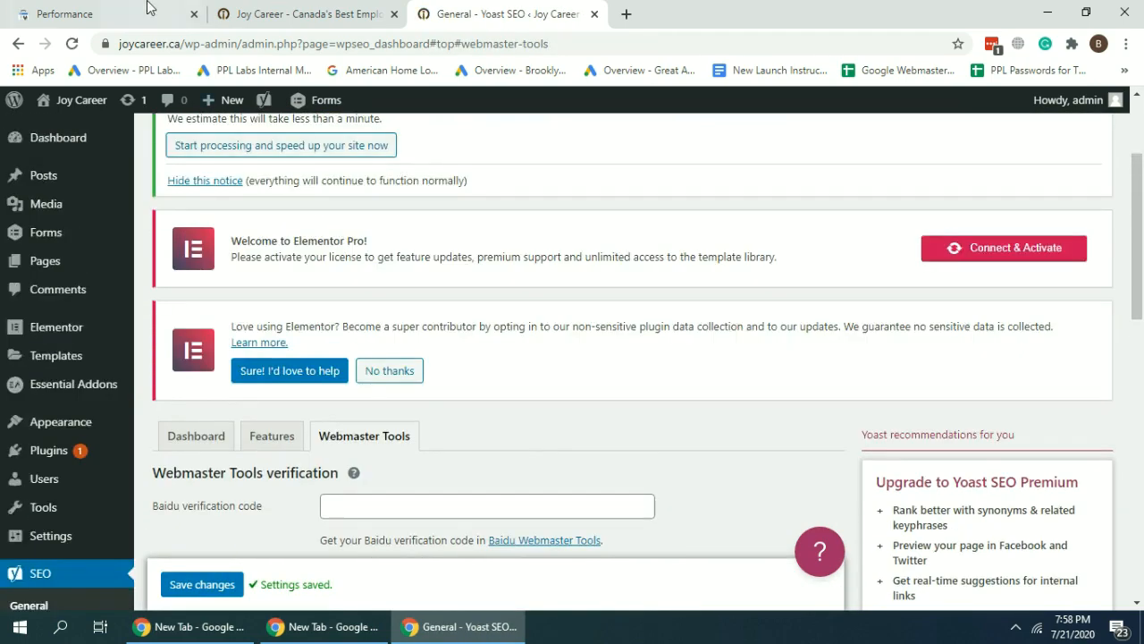
Step: Return to Search Console, verify ownership of the site with the HTML tag method and go to the new property
click(138, 11)
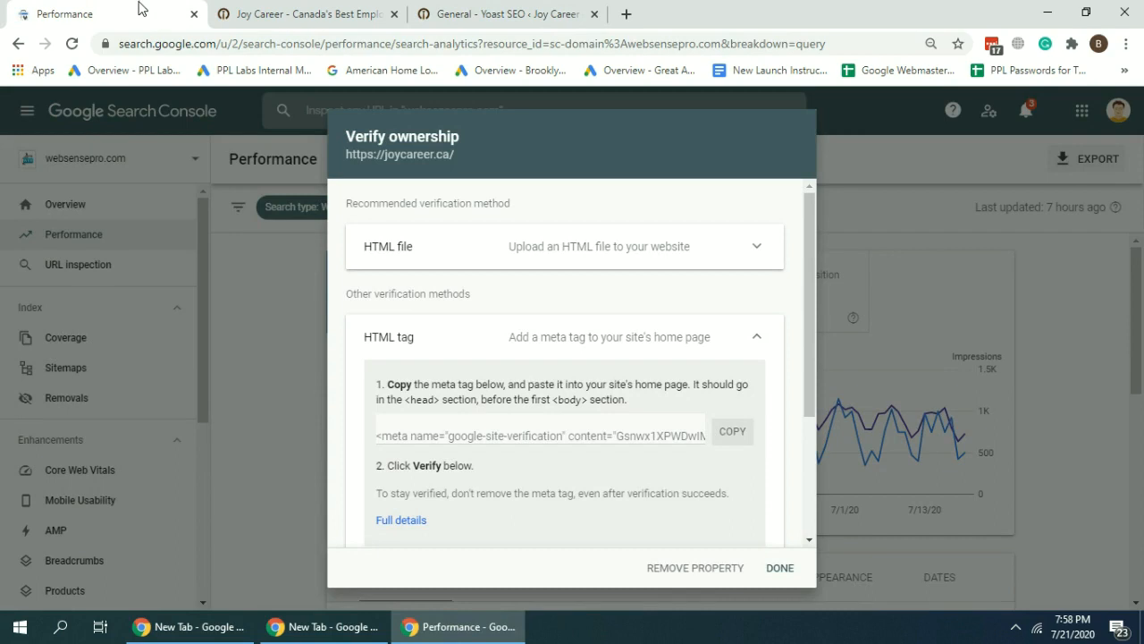
scroll(672, 365, down, 2)
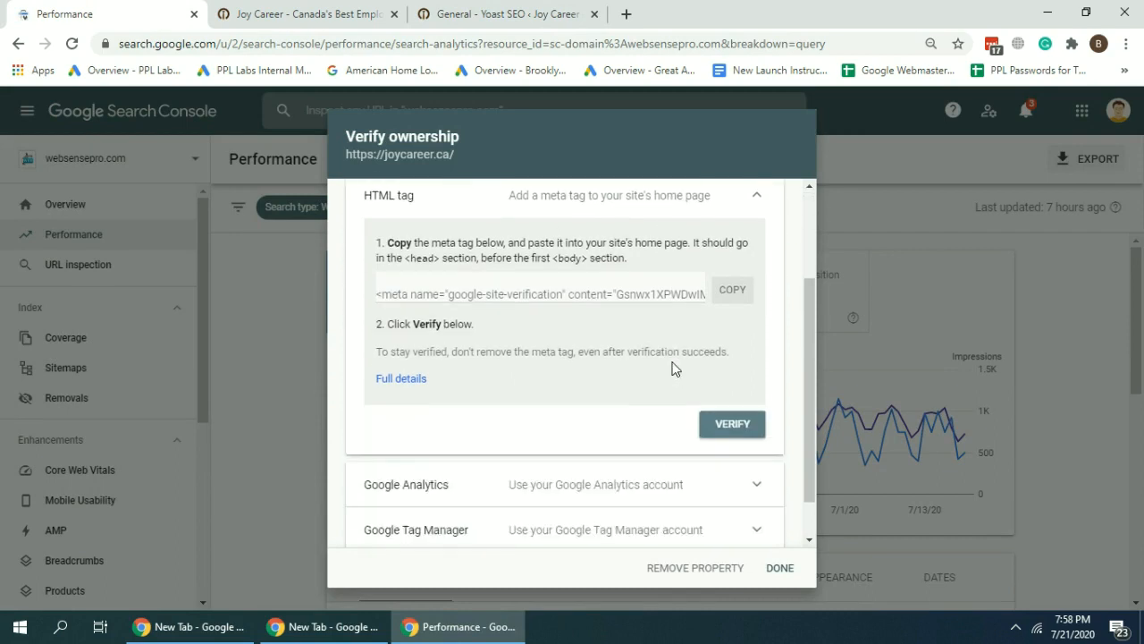
click(731, 401)
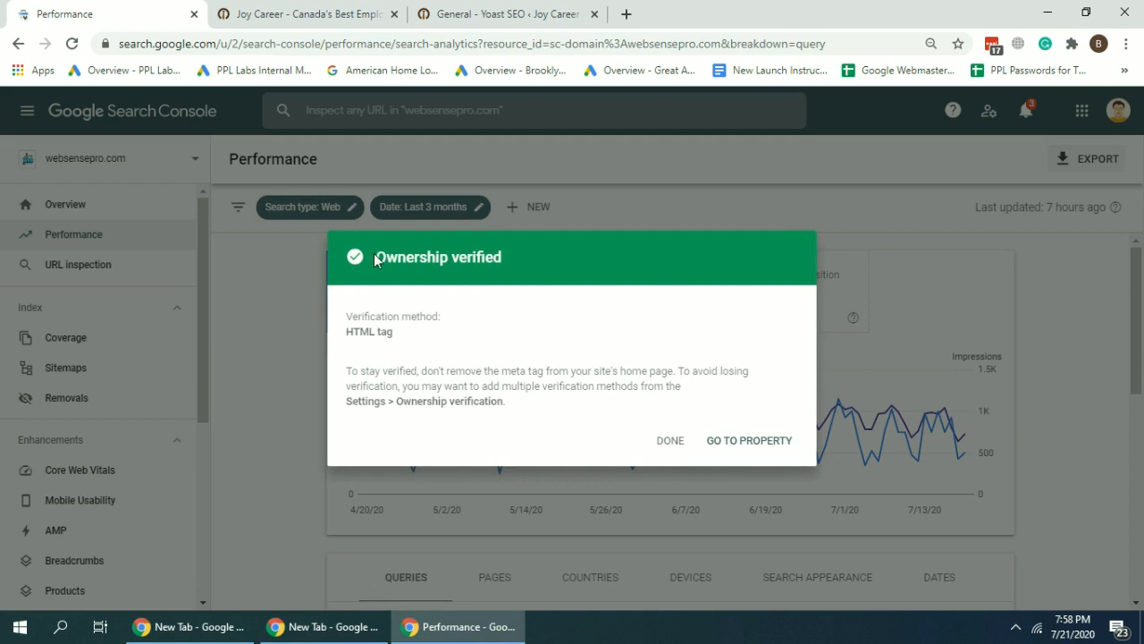
click(747, 441)
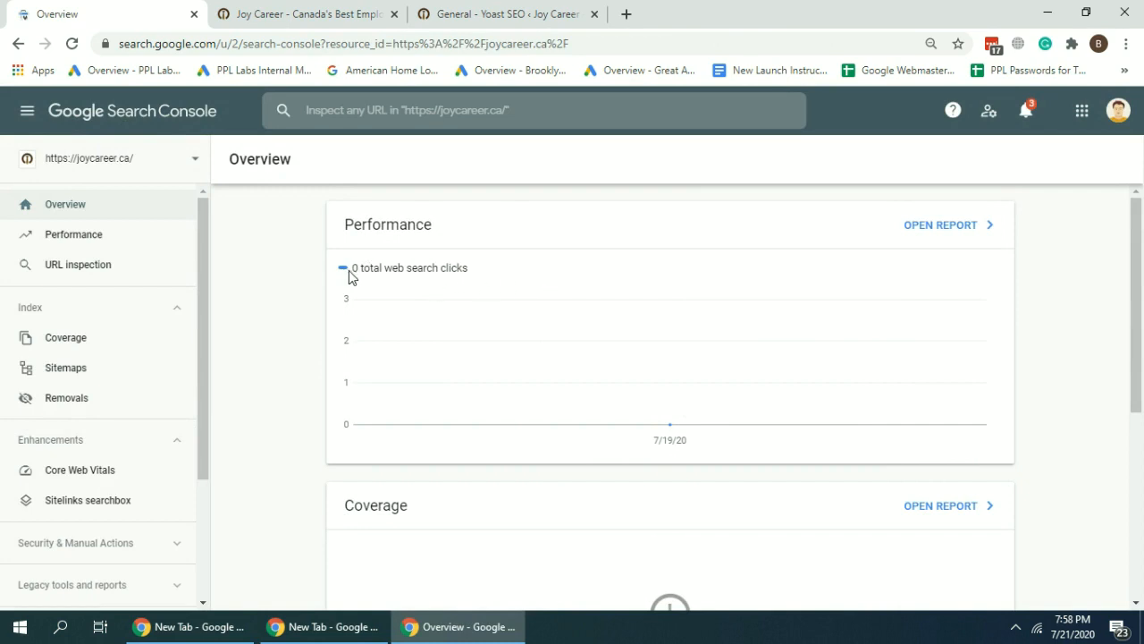
Step: Examine the web search clicks in the Performance overview and the processing status of the Coverage report
drag(352, 275, 475, 274)
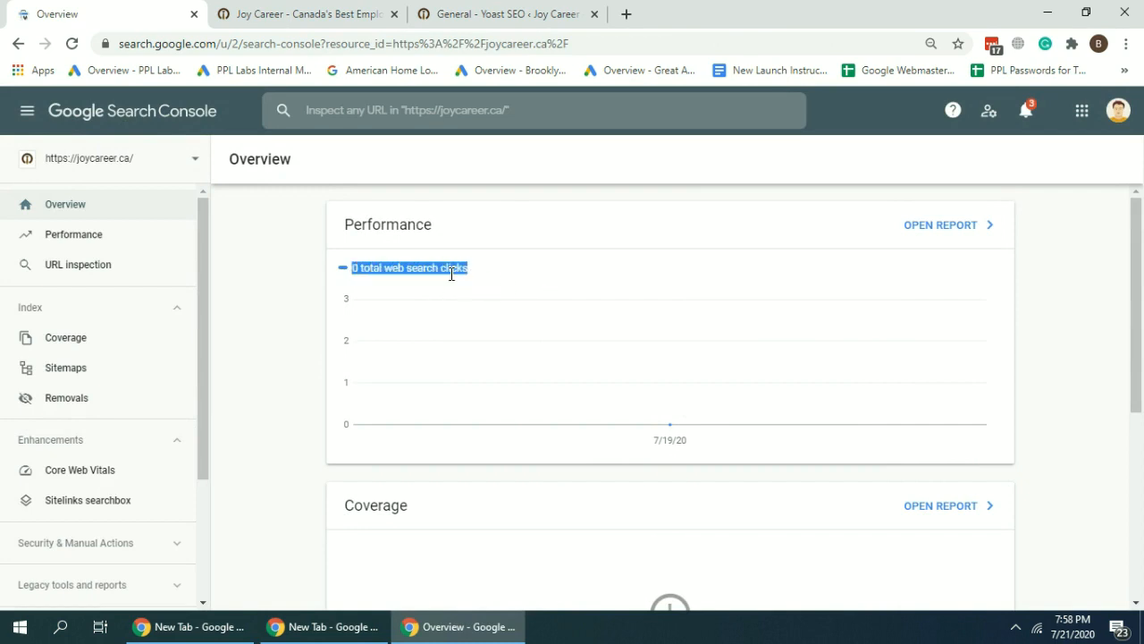
click(452, 274)
drag(468, 270, 352, 271)
scroll(731, 310, down, 3)
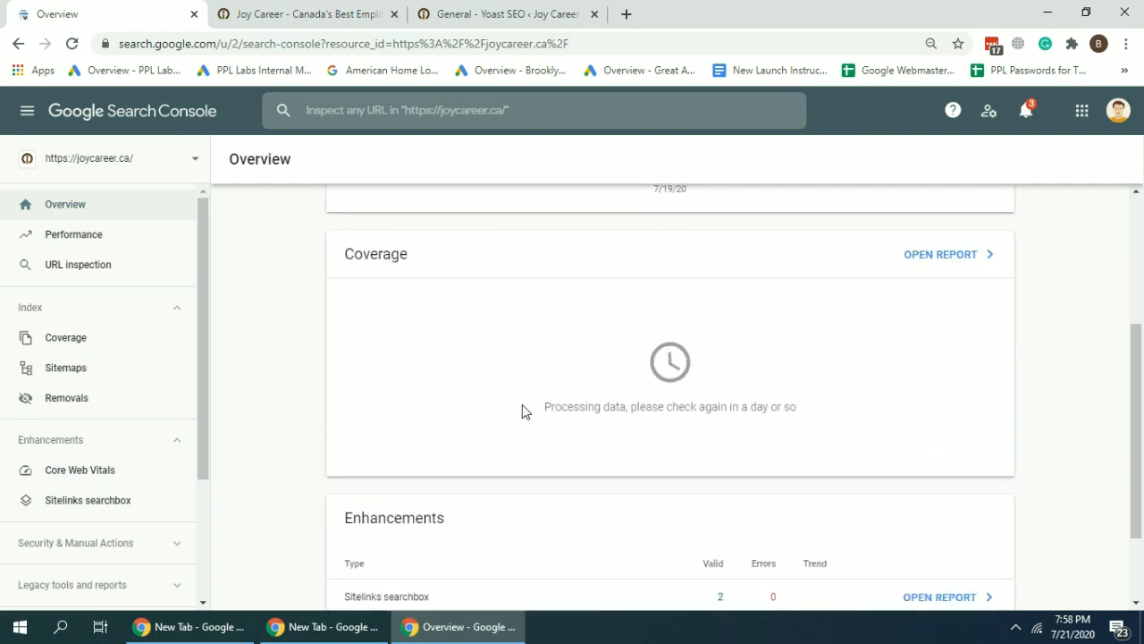
drag(545, 407, 802, 414)
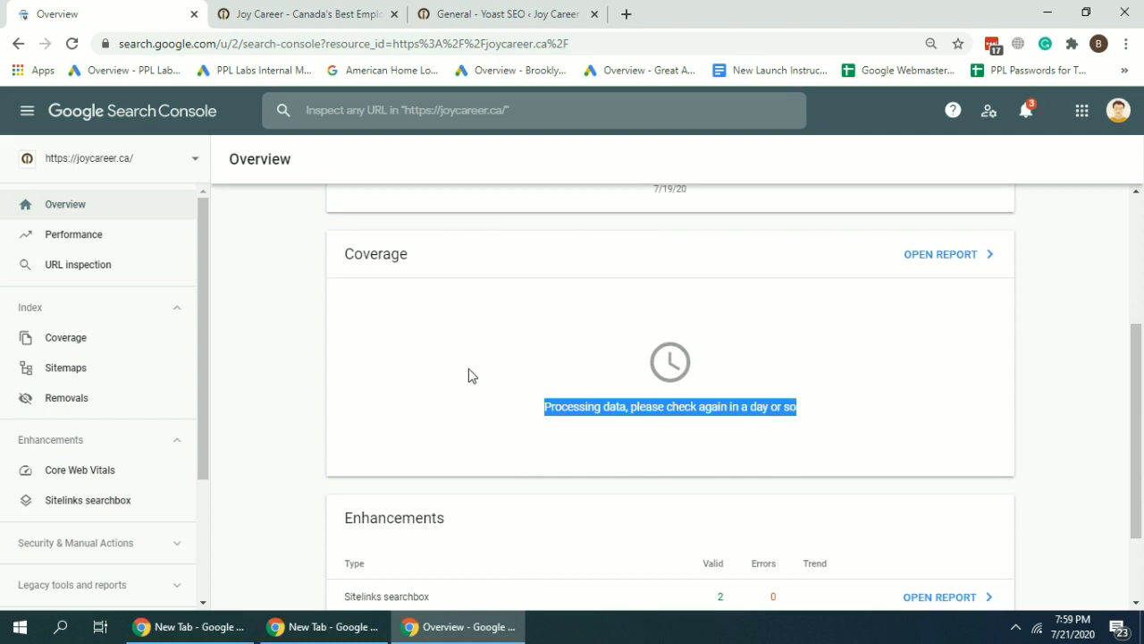
scroll(472, 376, up, 3)
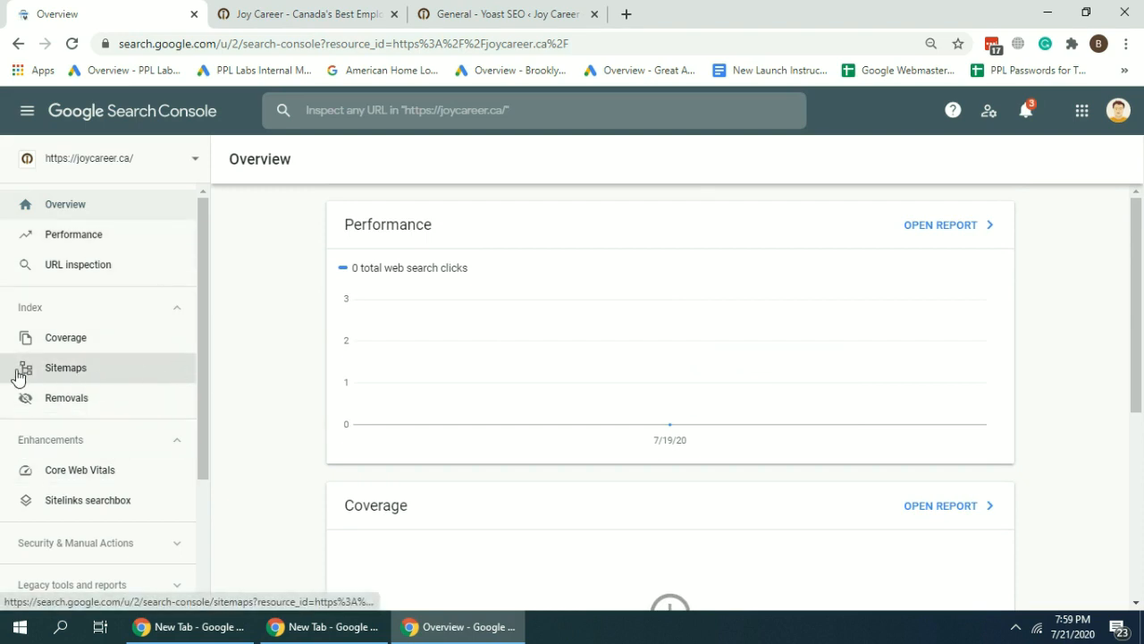
click(143, 376)
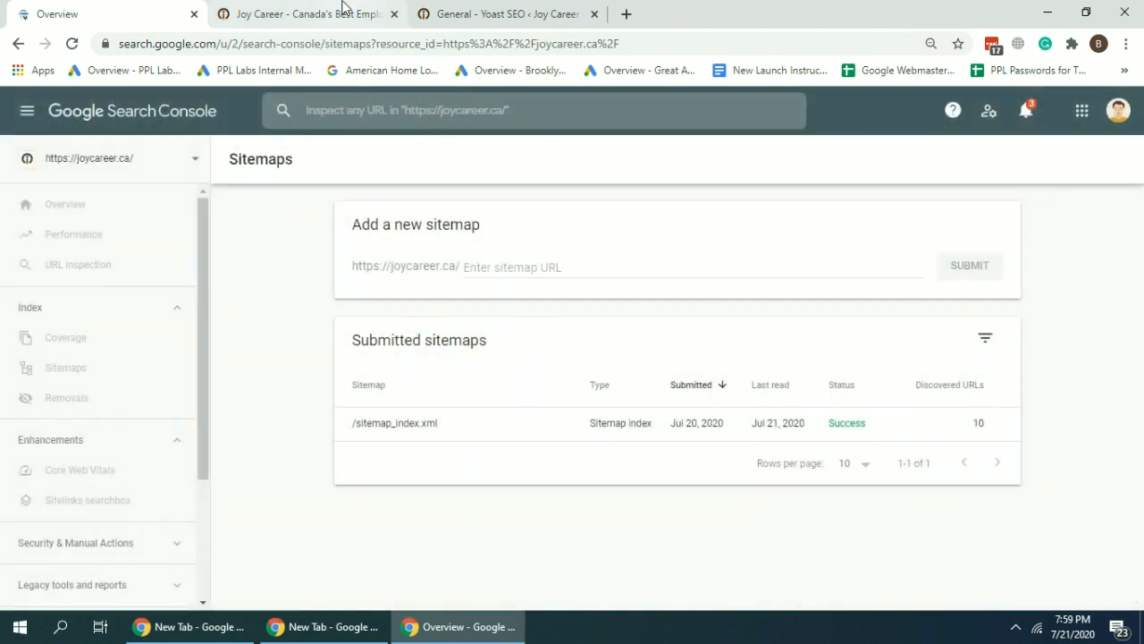
click(339, 14)
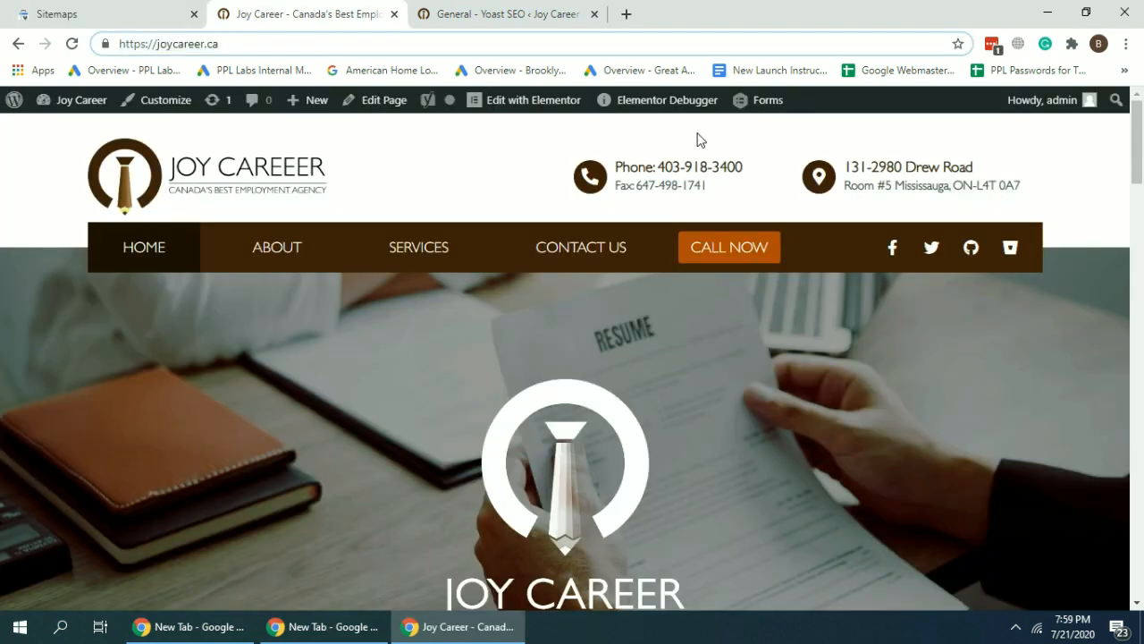
key(ctrl+l)
key(End)
text(sitemap_indexml)
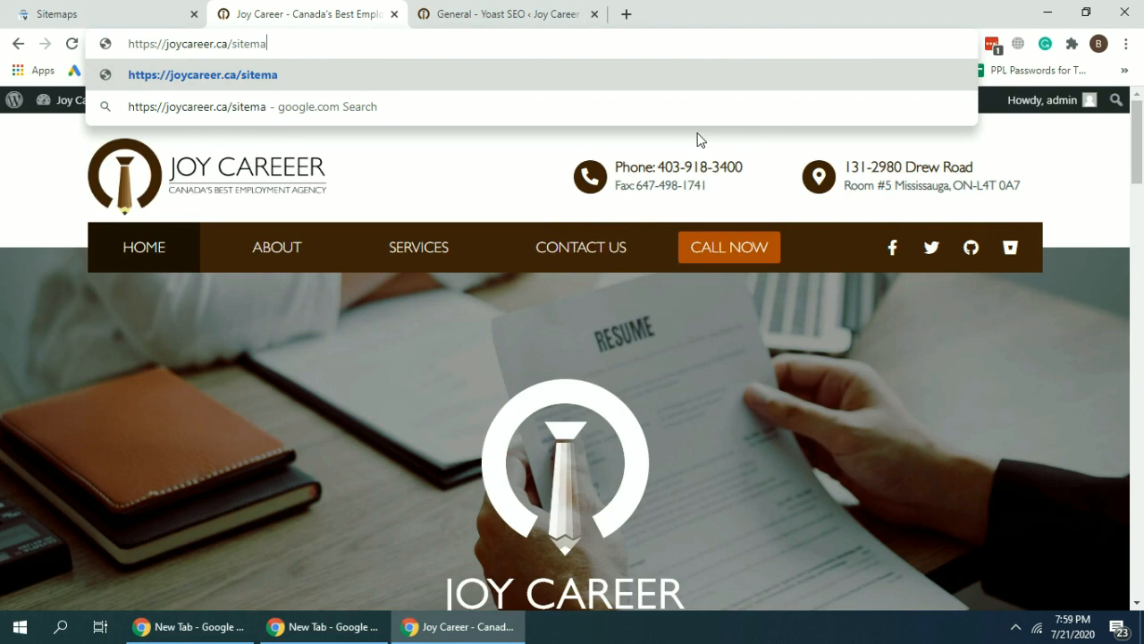
key(BackSpace)
key(BackSpace)
text(.xml)
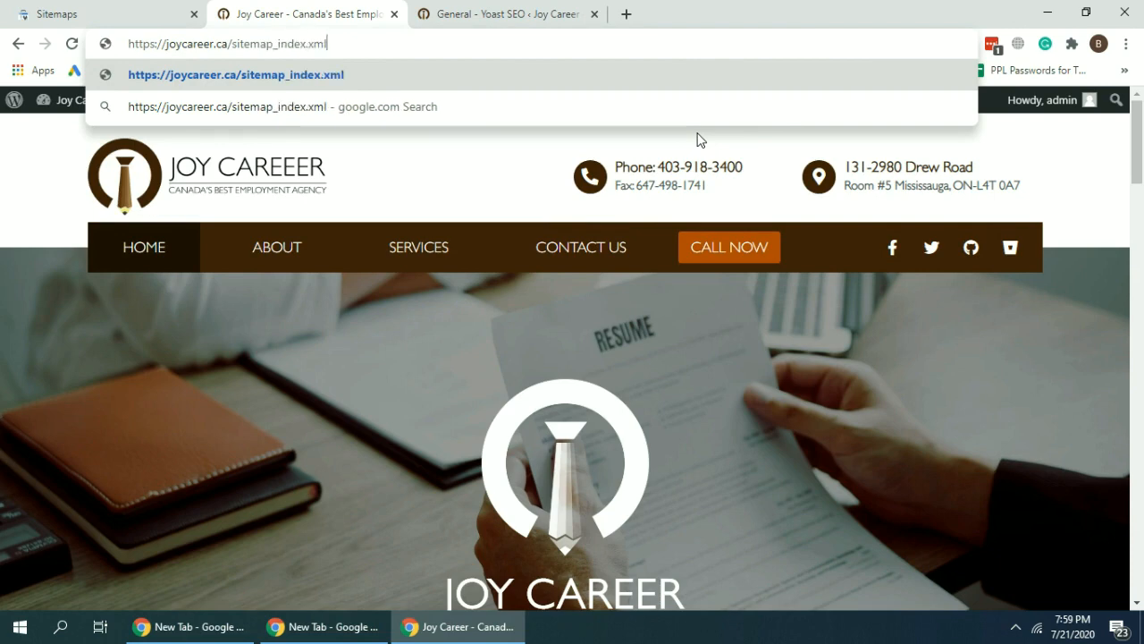
key(Return)
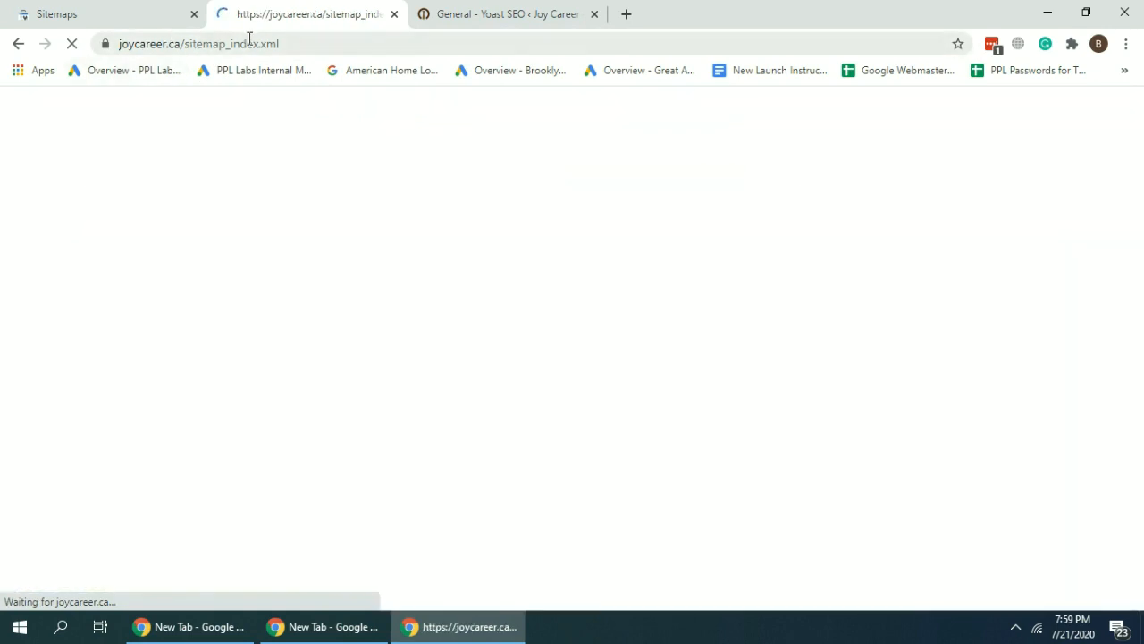
Step: Copy the sitemap_index.xml part of the sitemap's web address
drag(313, 43, 111, 49)
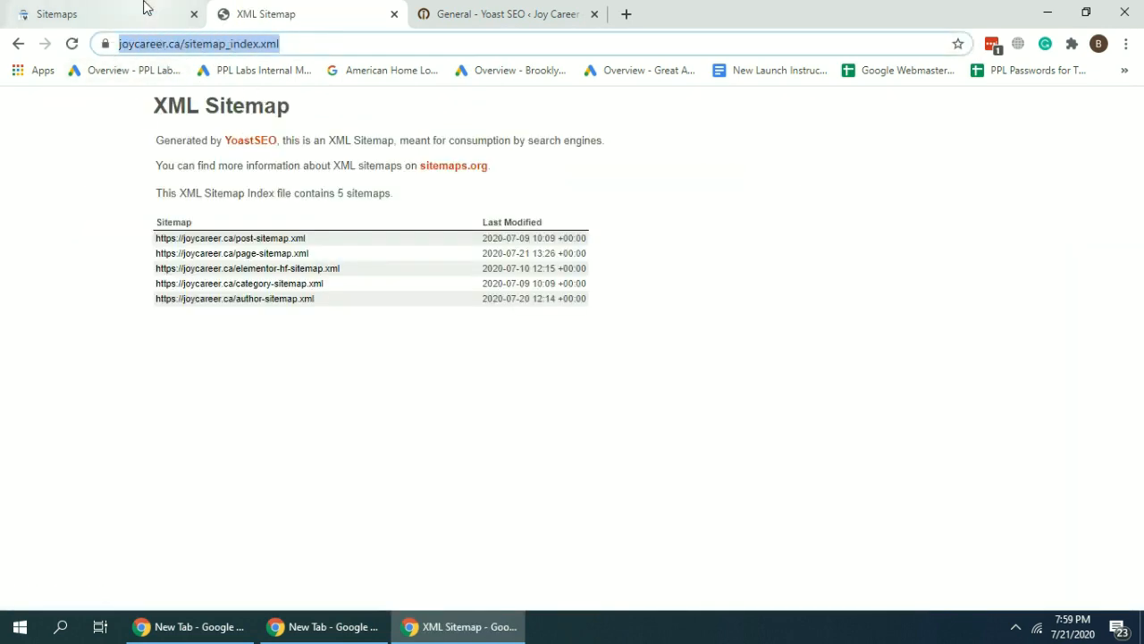
click(222, 42)
click(139, 10)
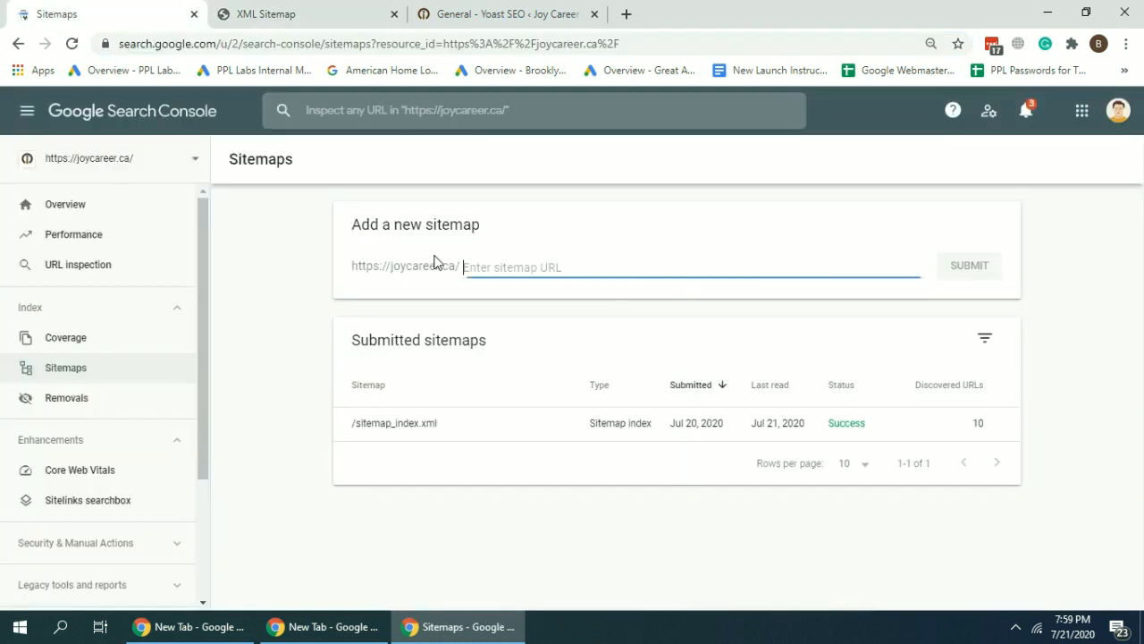
click(323, 14)
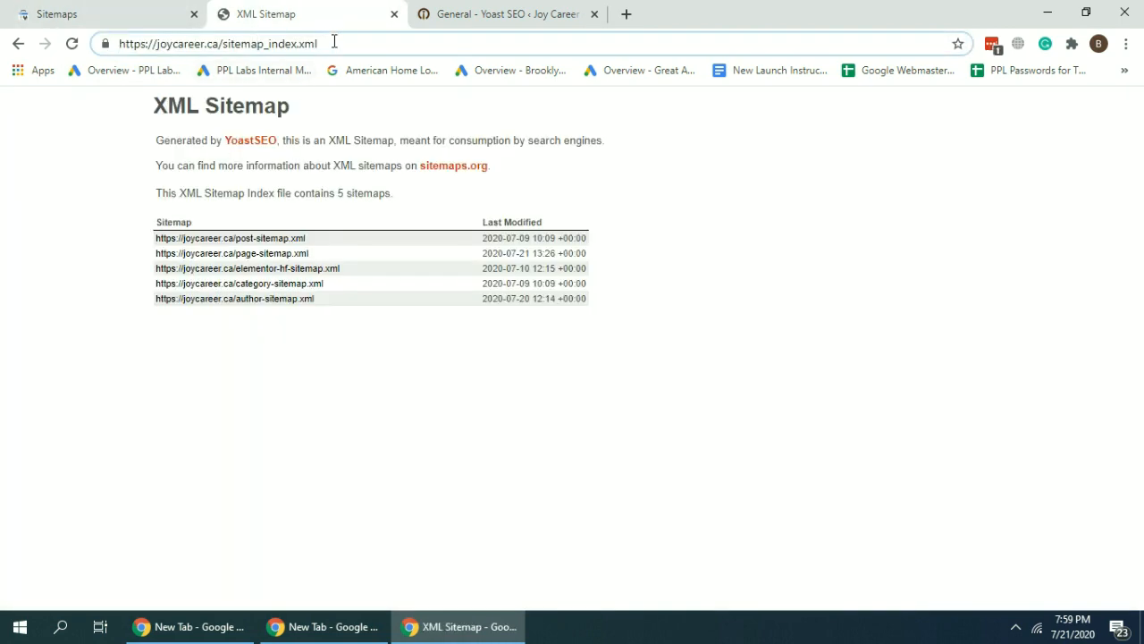
drag(331, 42, 222, 43)
key(ctrl+c)
click(141, 10)
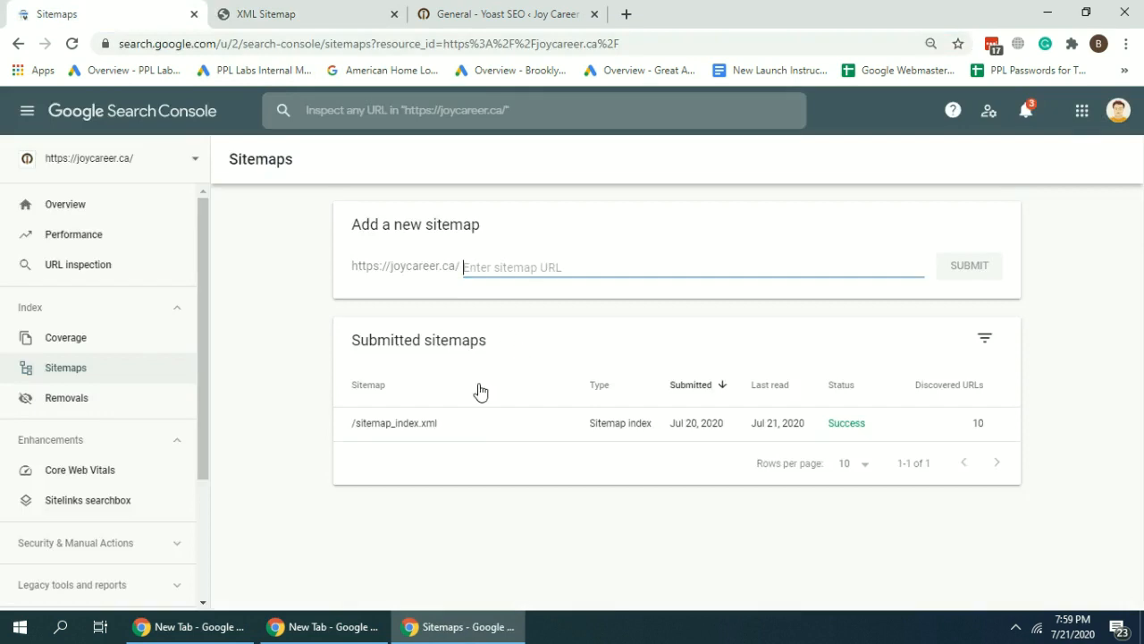
click(529, 279)
key(ctrl+v)
key(BackSpace)
click(978, 267)
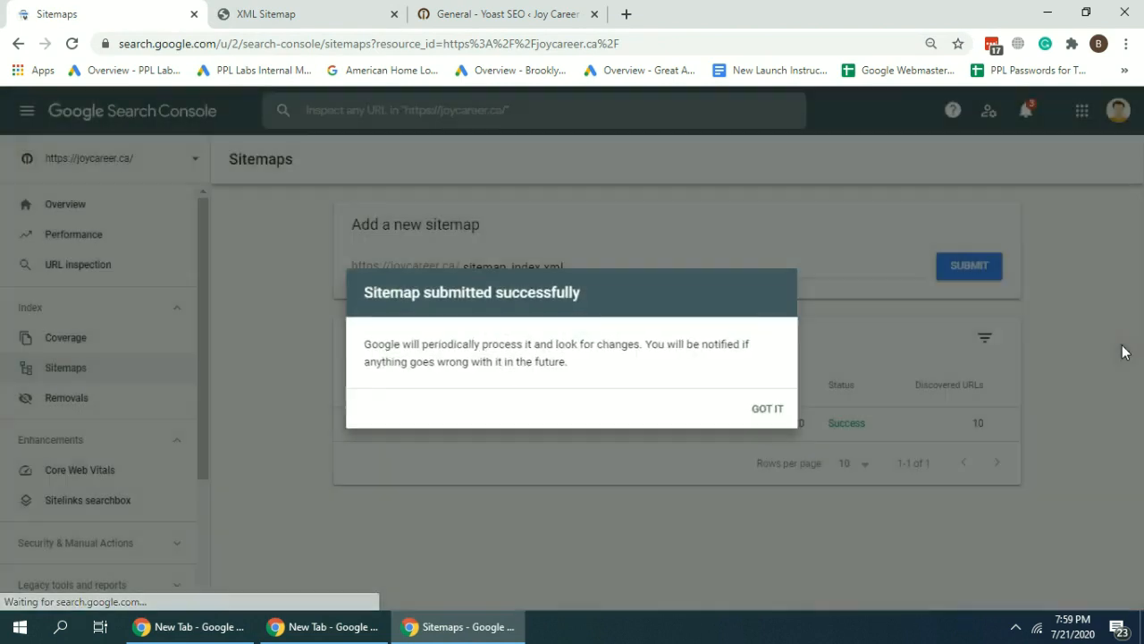
click(763, 410)
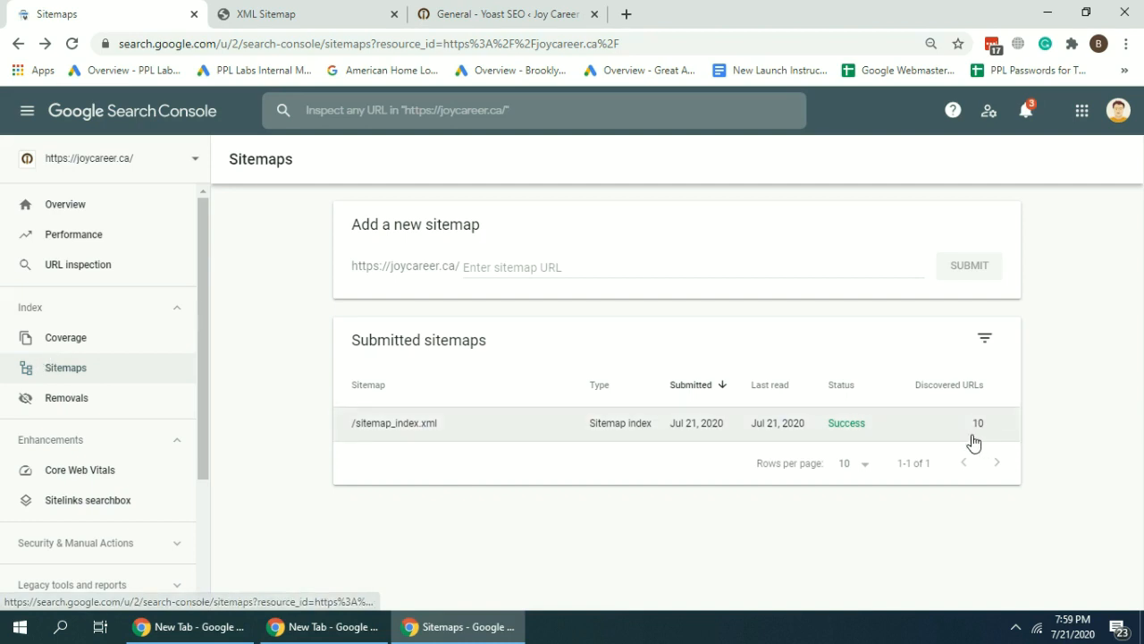
Step: Check the submitted sitemaps list and look through the property's Overview page
scroll(134, 376, down, 1)
scroll(89, 313, up, 1)
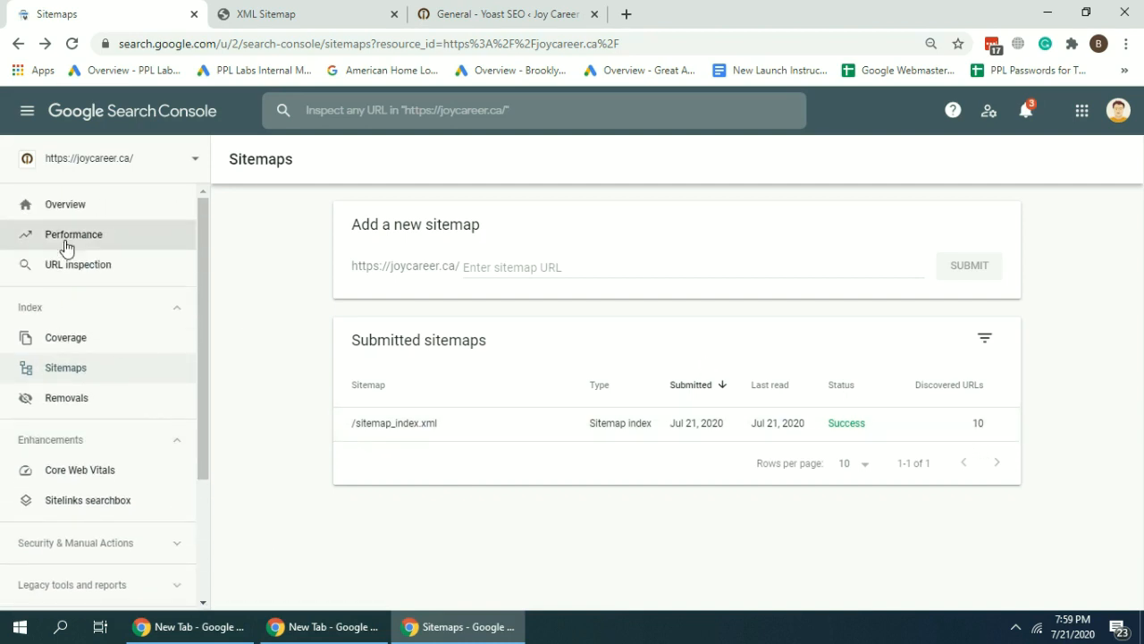
click(67, 215)
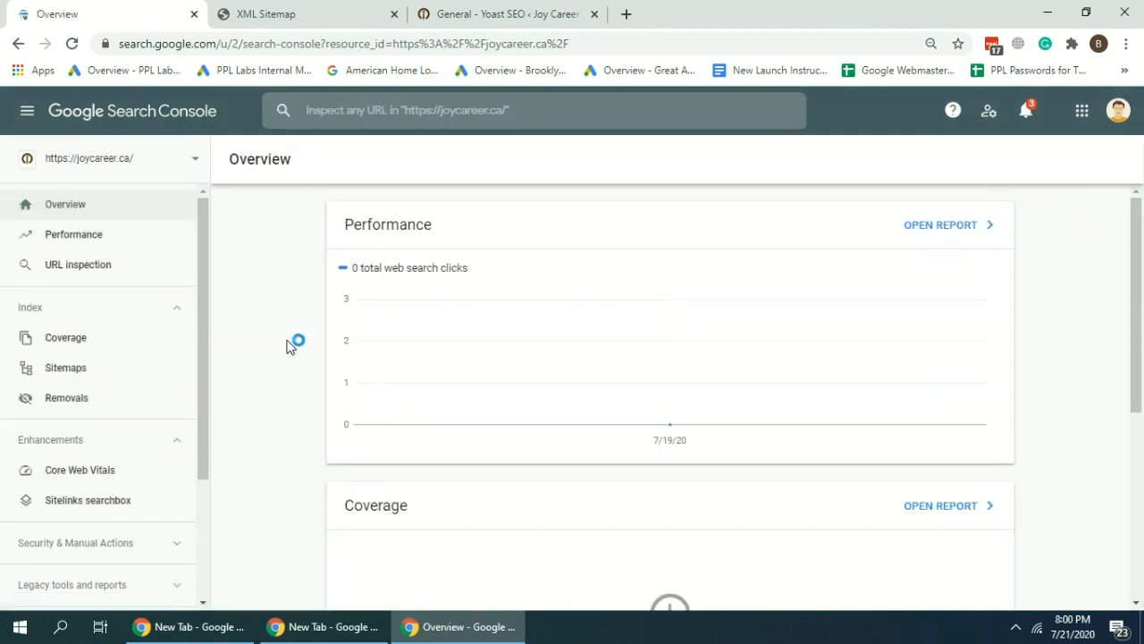
scroll(276, 345, down, 5)
scroll(275, 346, up, 5)
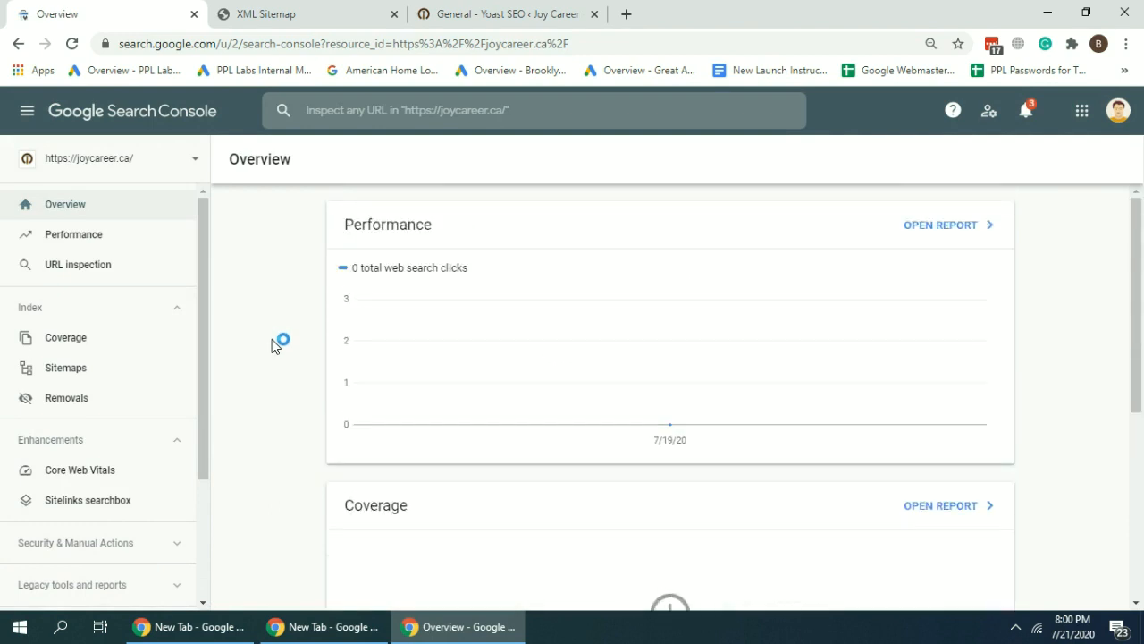